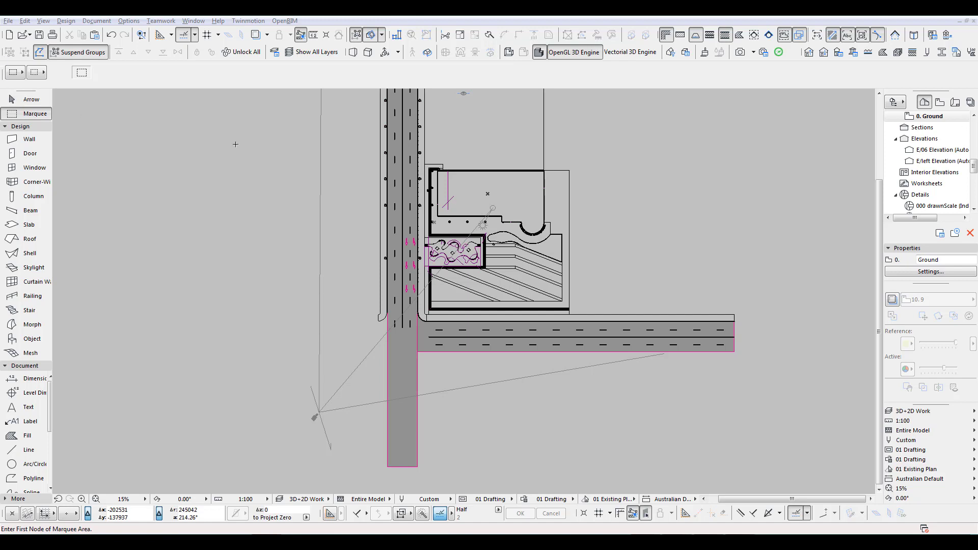
Review the marquee options in the Filter and Cut Elements in 3D settings, closing them without changes
key("ctrl+alt+f")
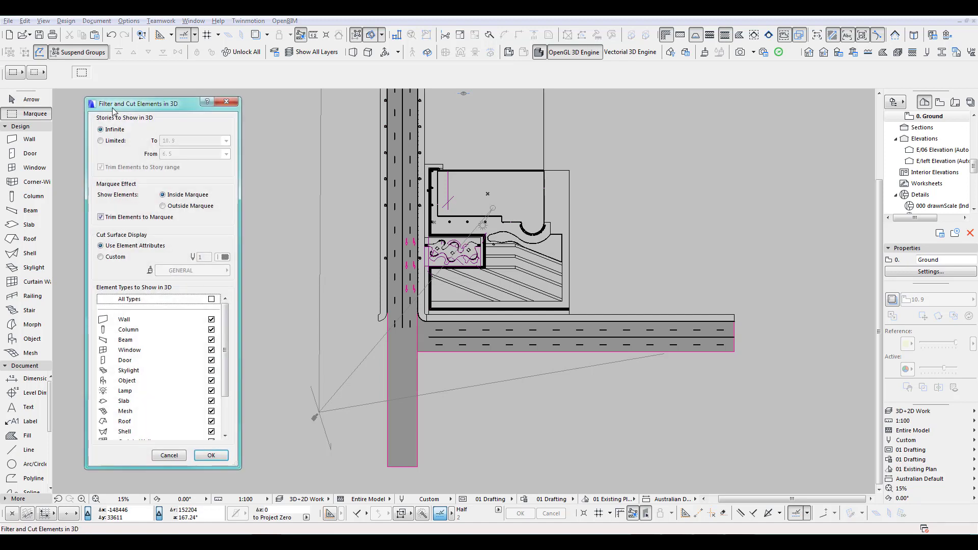
key("Escape")
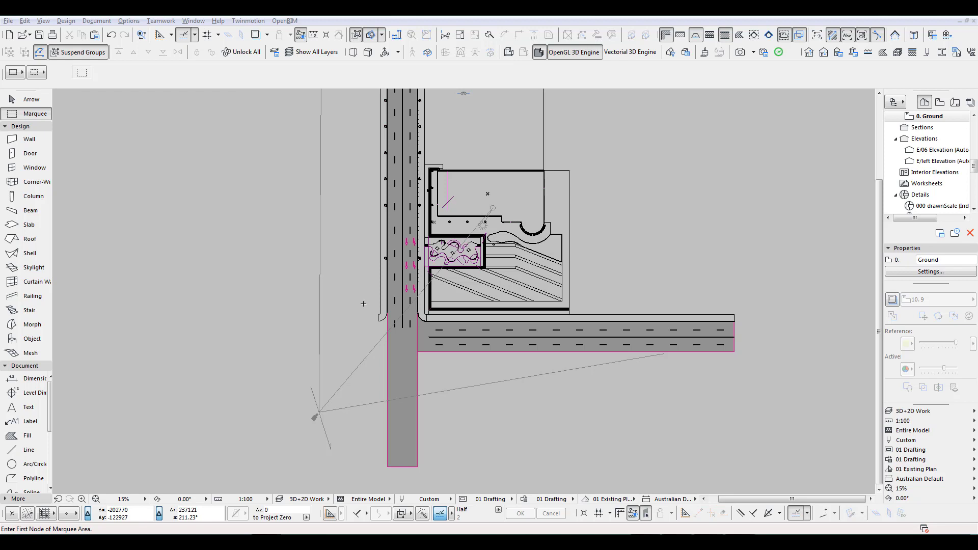
left_click(44, 20)
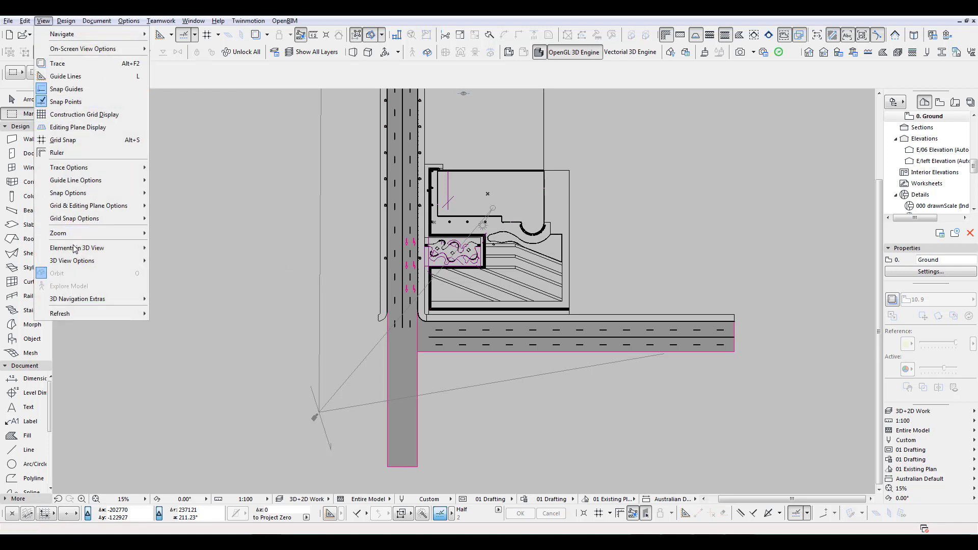
mouse_move(75, 248)
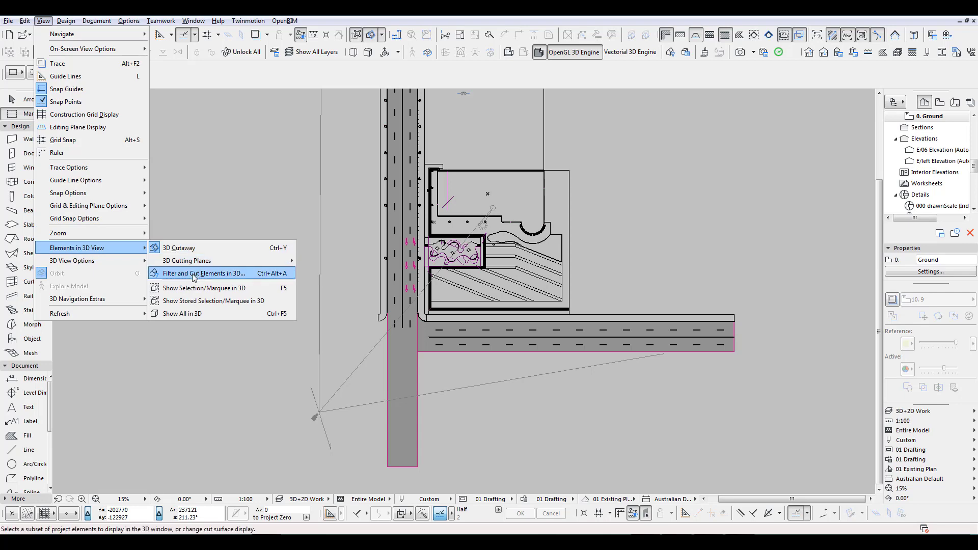
left_click(294, 279)
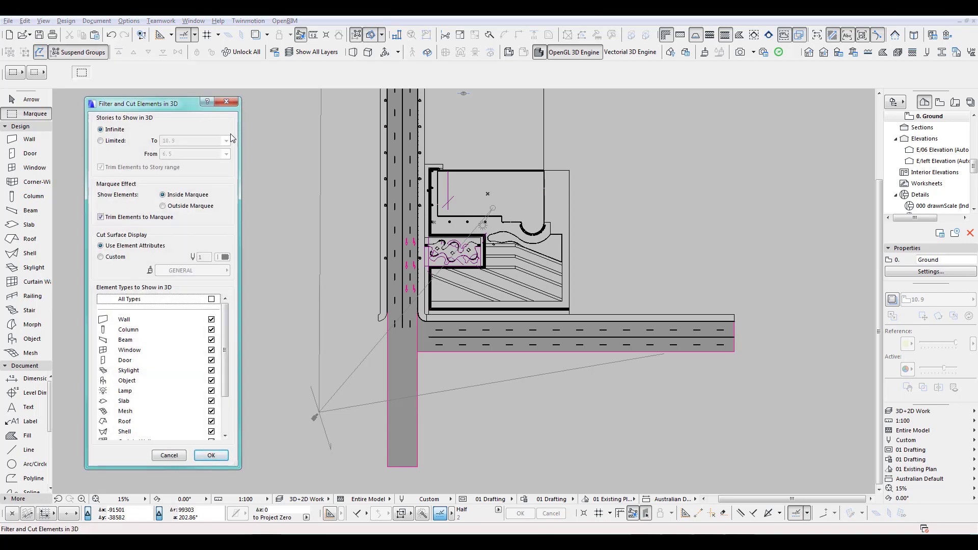
left_click(218, 104)
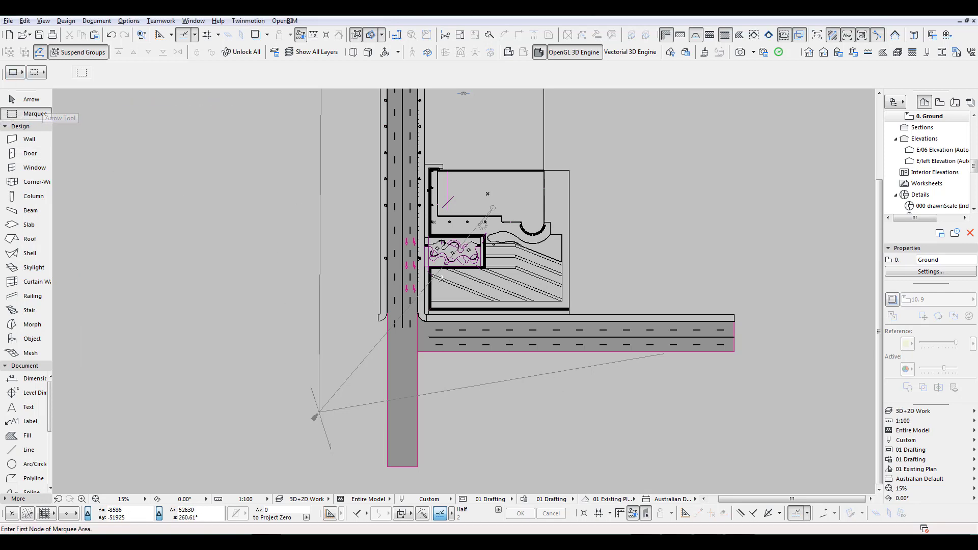
Marquee the open end of the horizontal road and footpath and stretch it horizontally outward to lengthen the road
scroll(472, 301, "up", 3)
middle_click_drag(612, 326, 480, 348)
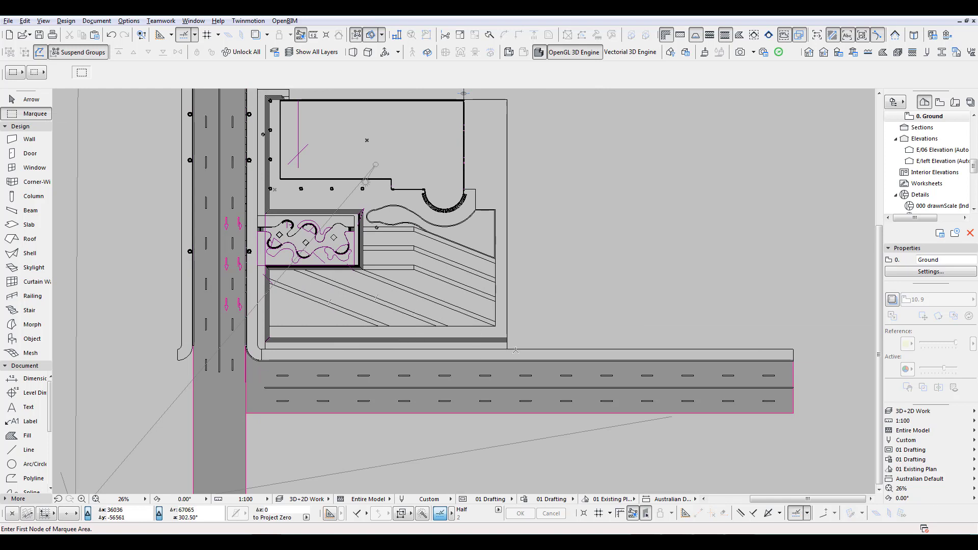
middle_click_drag(596, 353, 404, 352)
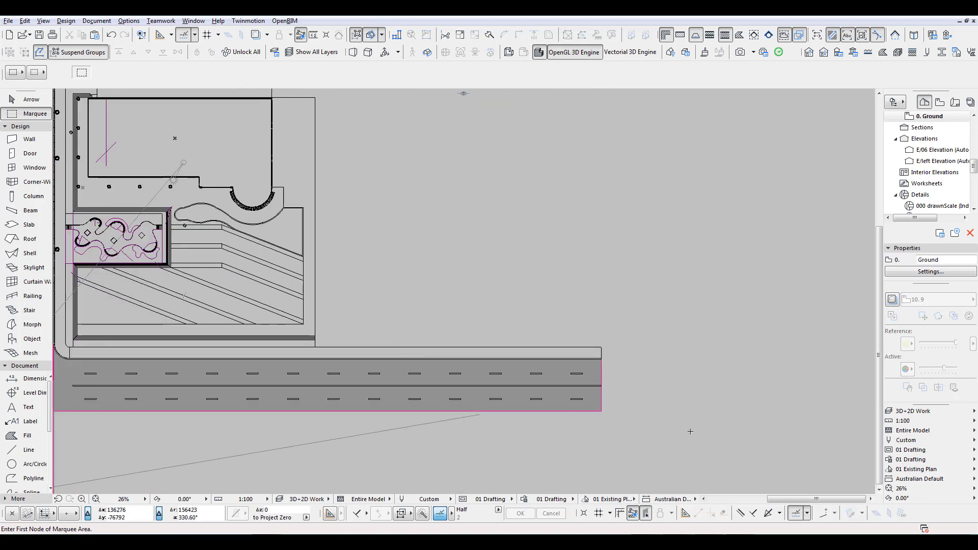
scroll(641, 393, "up", 4)
left_click(613, 240)
left_click(543, 472)
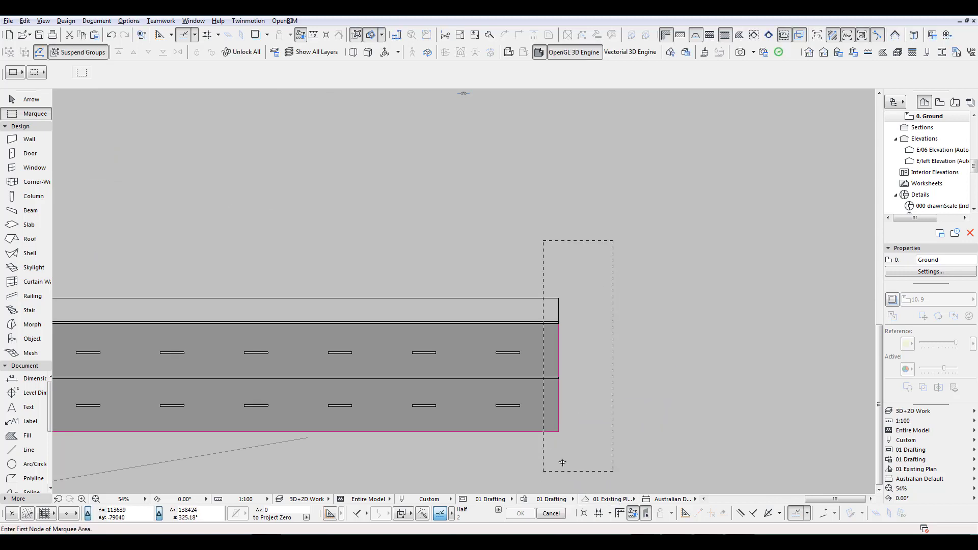
key("ctrl+h")
left_click(559, 431)
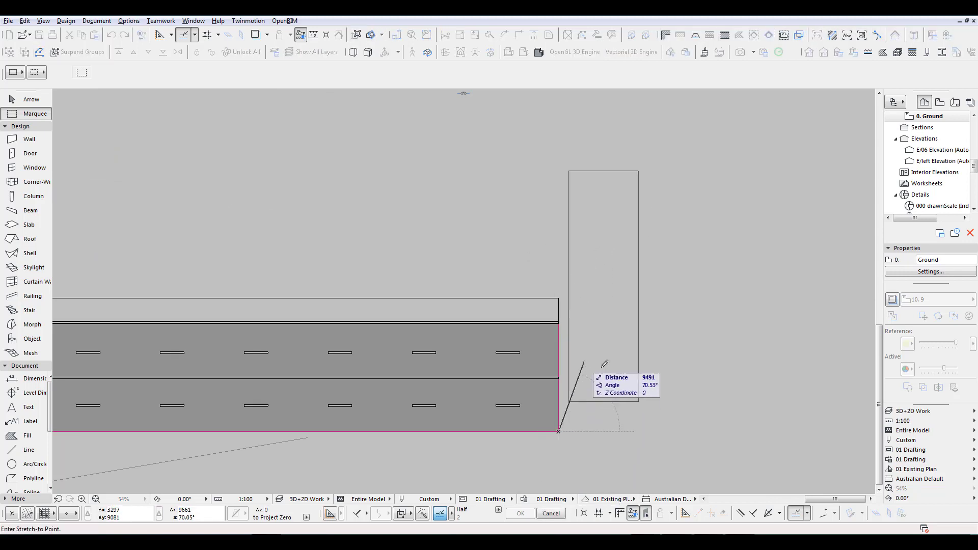
left_click(718, 431)
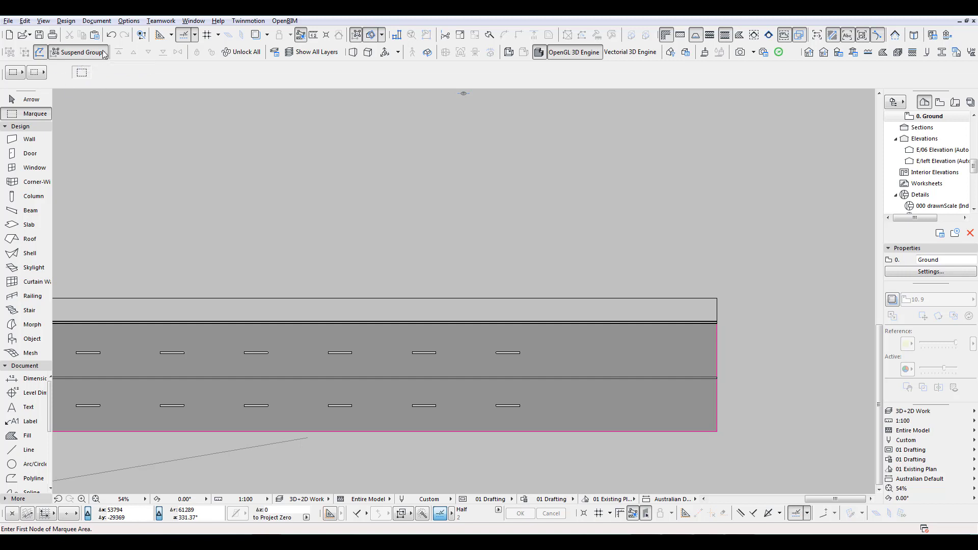
Undo the road stretch and clear the resulting selection
key("ctrl+z")
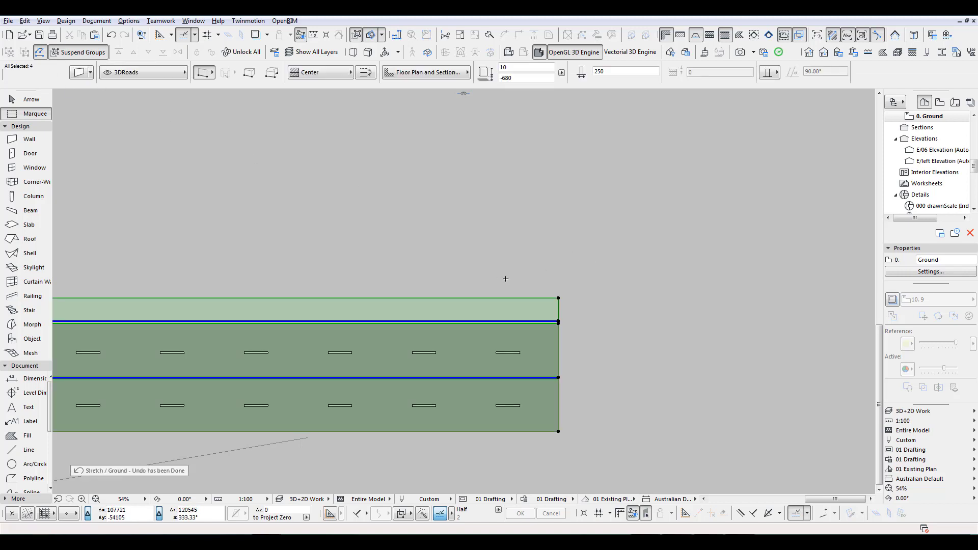
scroll(407, 230, "down", 5)
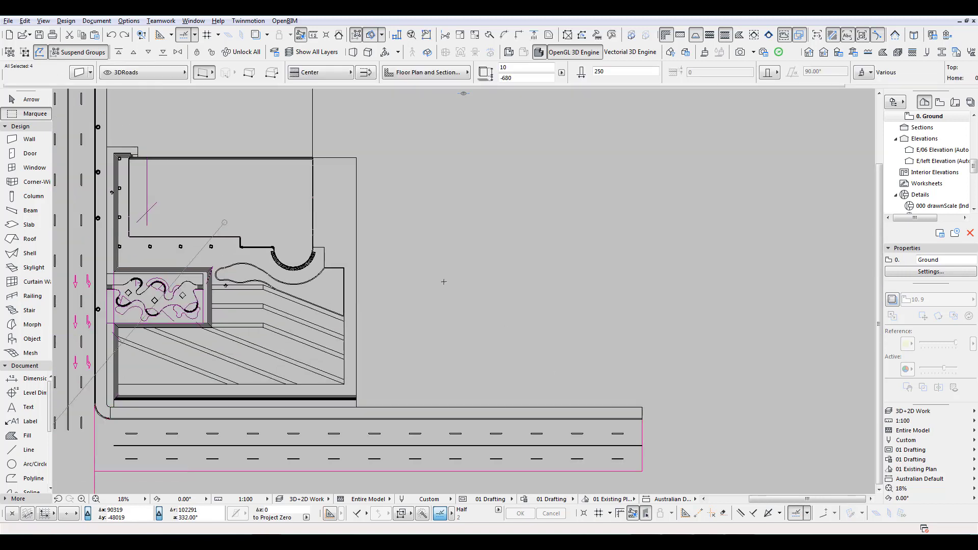
key("Escape")
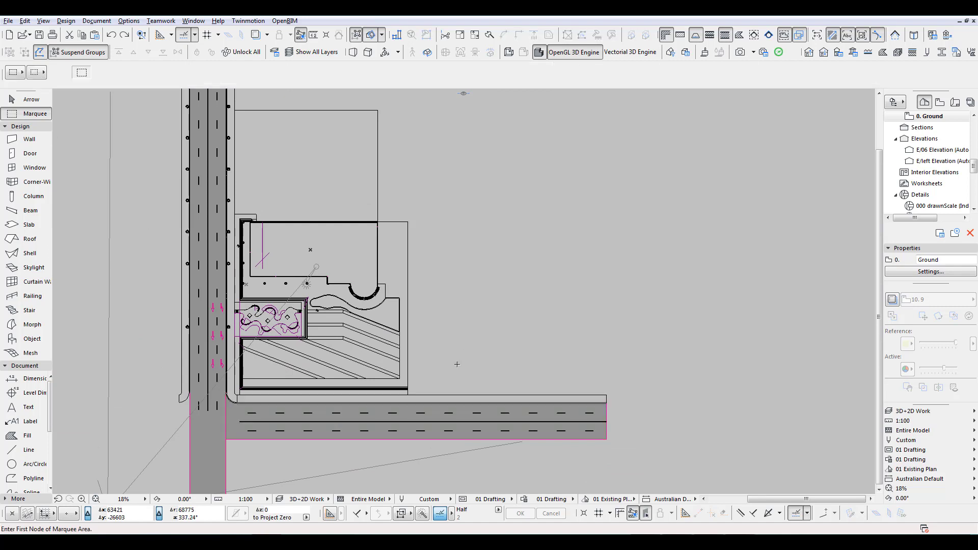
Open the 2. Level 1 floor plan and frame the whole building
scroll(484, 321, "up", 3)
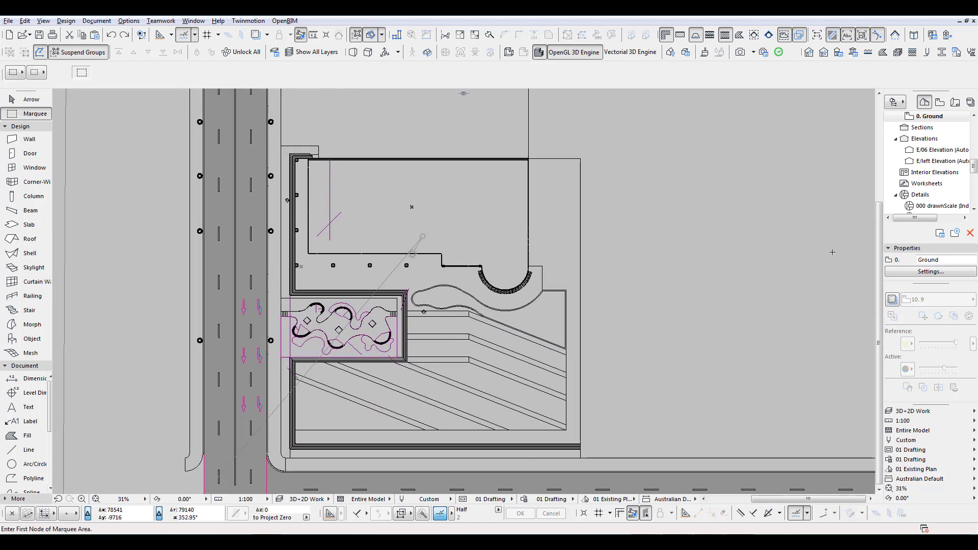
left_click_drag(973, 167, 973, 160)
double_click(928, 138)
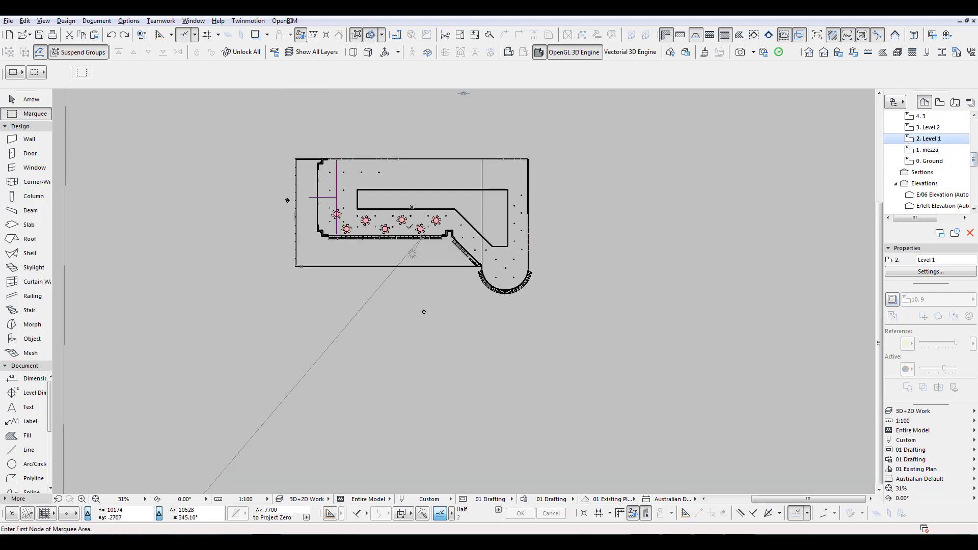
scroll(383, 215, "up", 3)
scroll(383, 215, "up", 2)
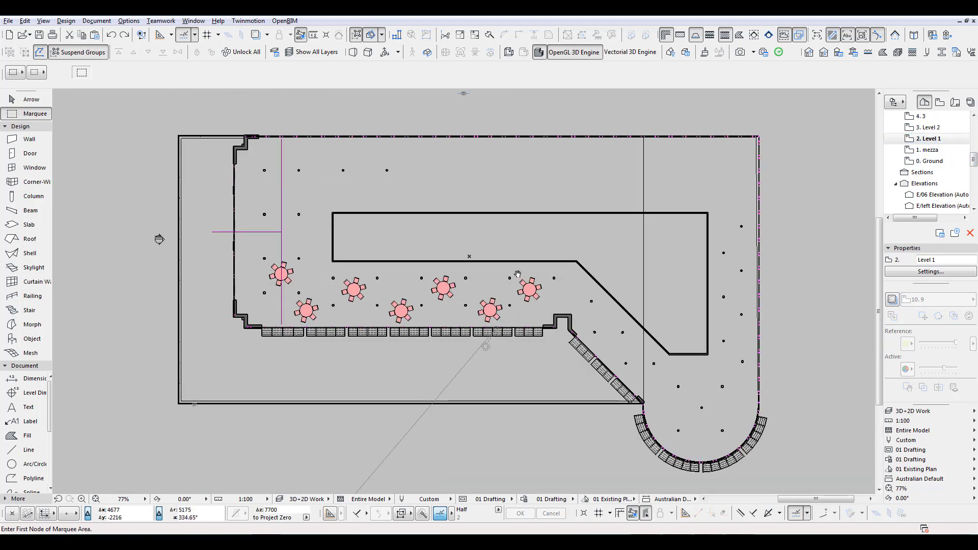
middle_click_drag(519, 275, 510, 247)
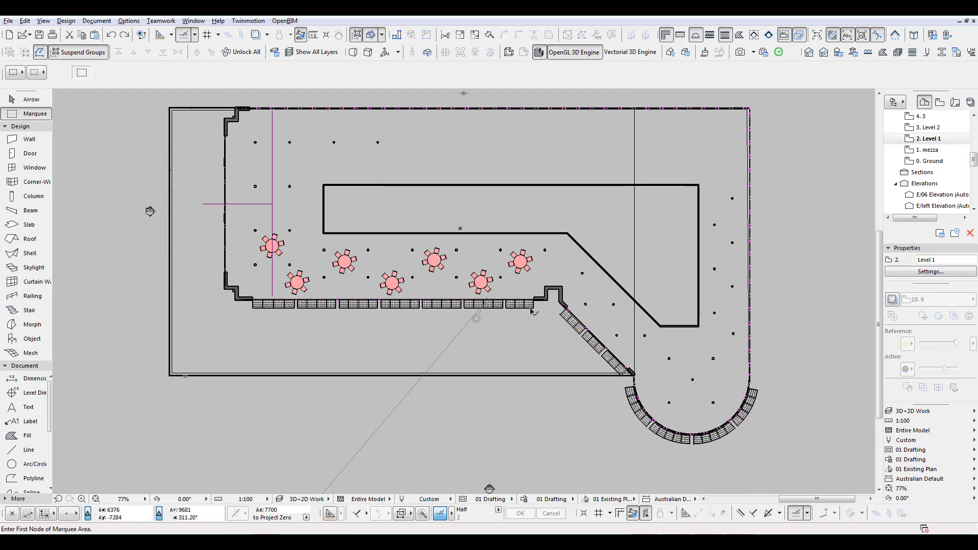
Inspect a curved solar shade and a round dining table by selecting each one, clearing the selections and dismissing the notification
left_click(631, 405)
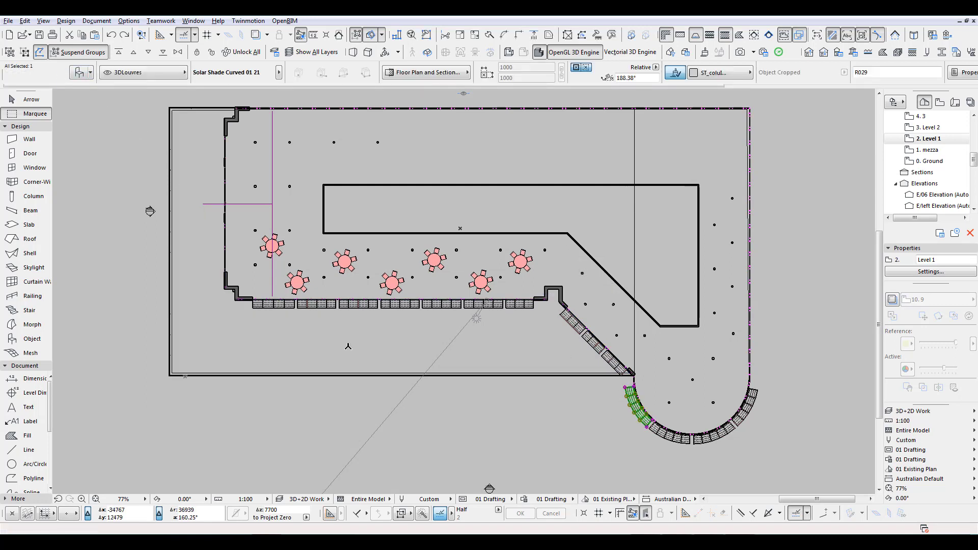
key("Escape")
left_click(481, 284)
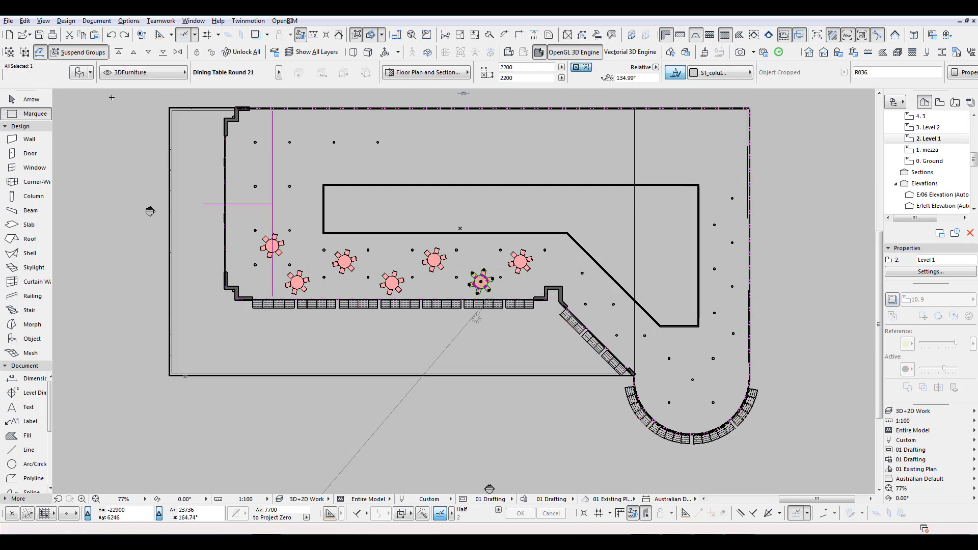
key("Escape")
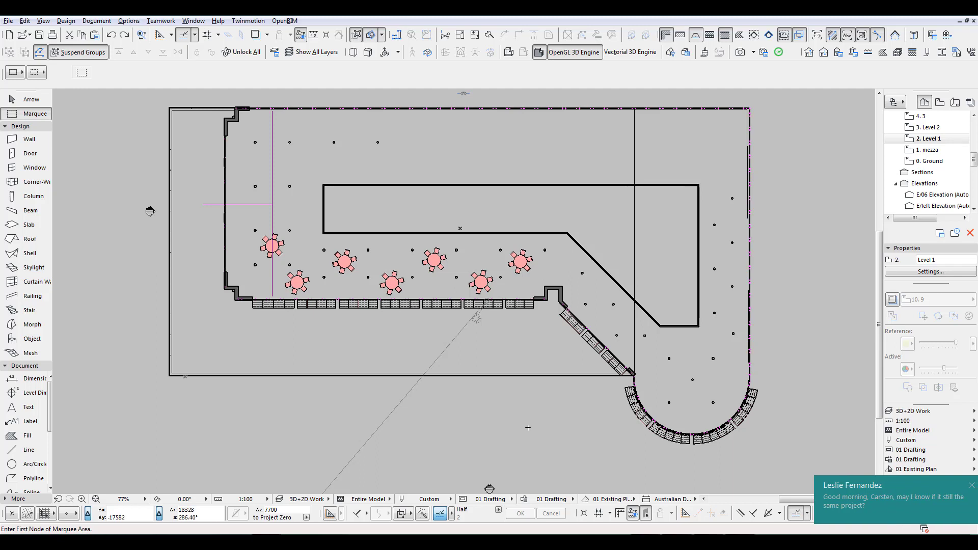
left_click(970, 486)
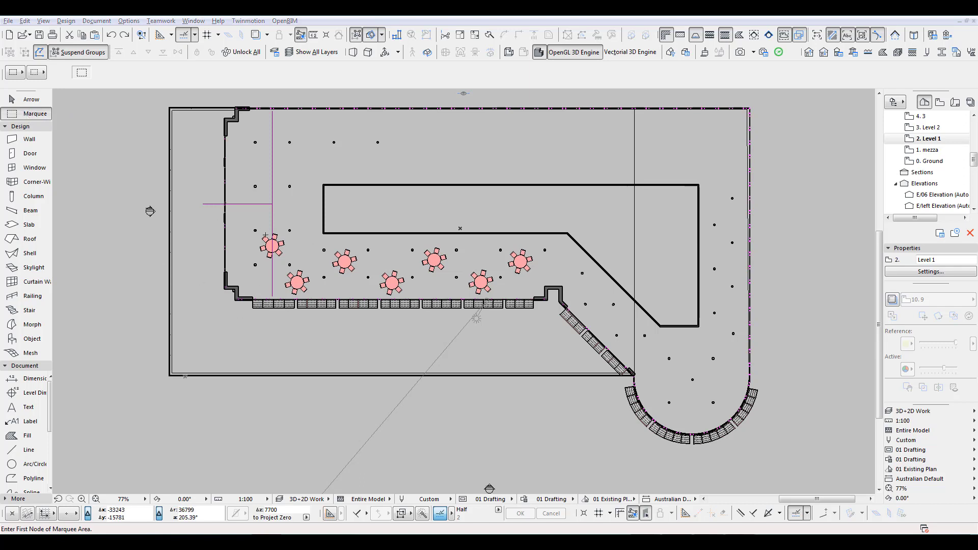
Draw a marquee around the seven round dining tables and select all objects within it, leaving out other element types
left_click(258, 212)
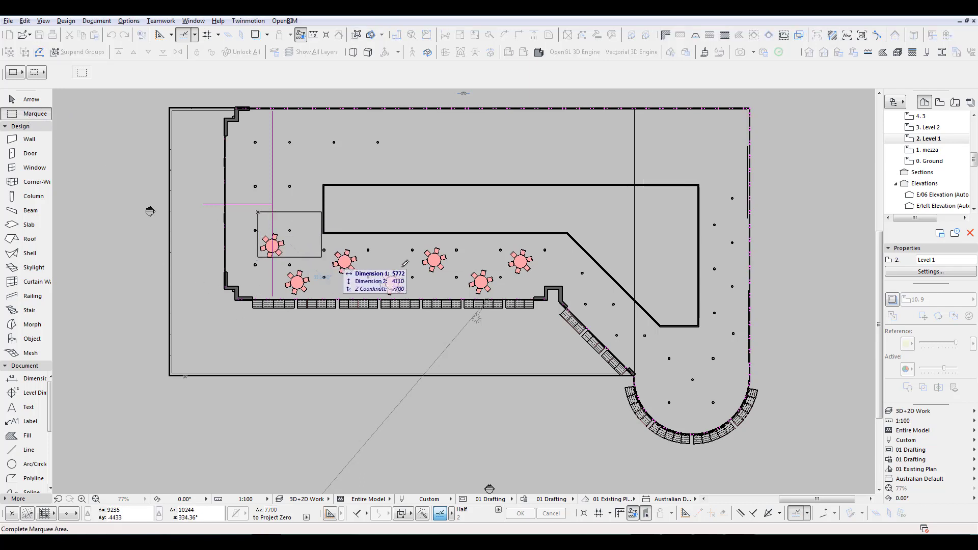
left_click(530, 285)
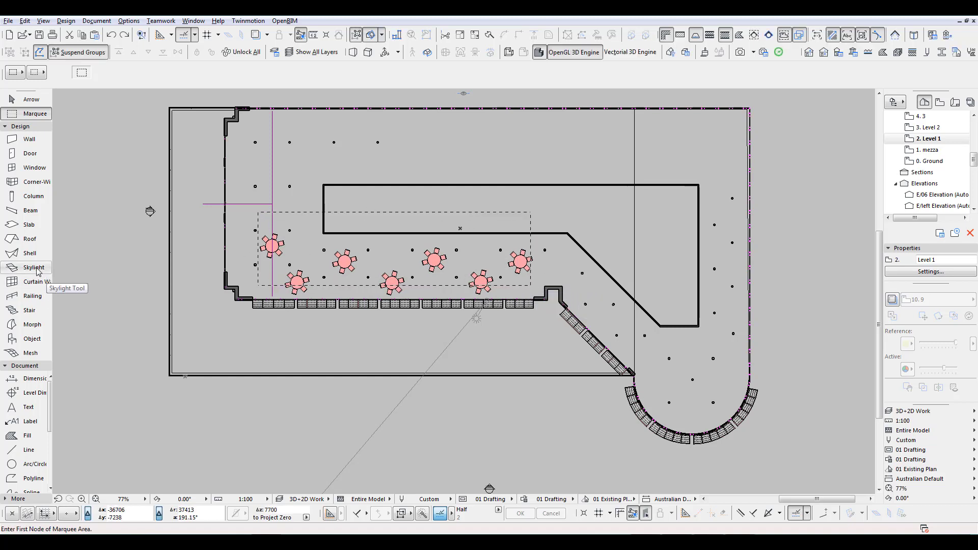
left_click(33, 339)
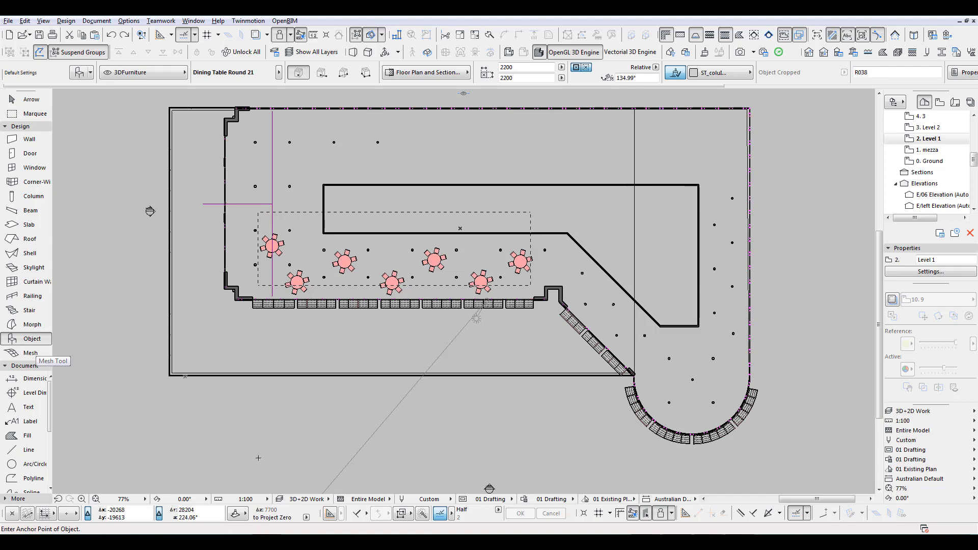
key("ctrl+a")
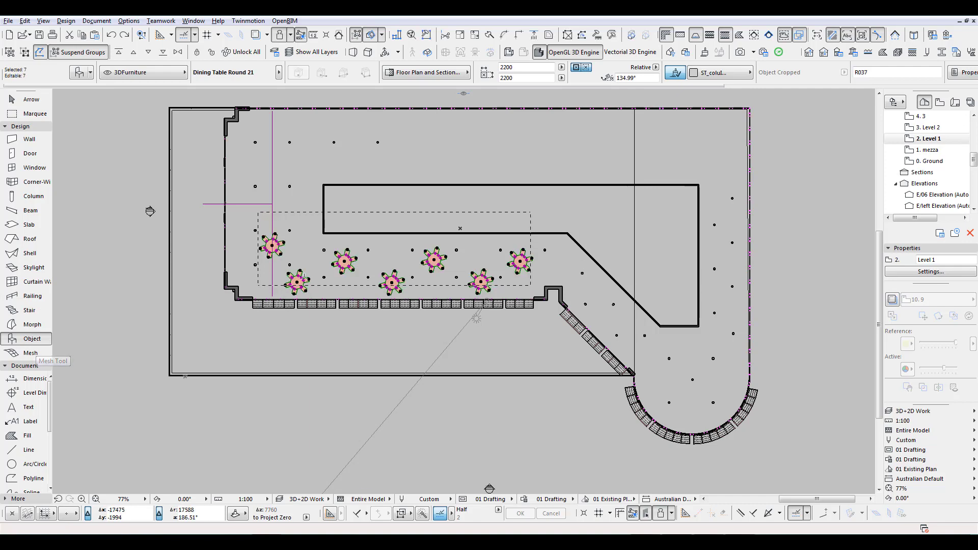
scroll(305, 274, "up", 3)
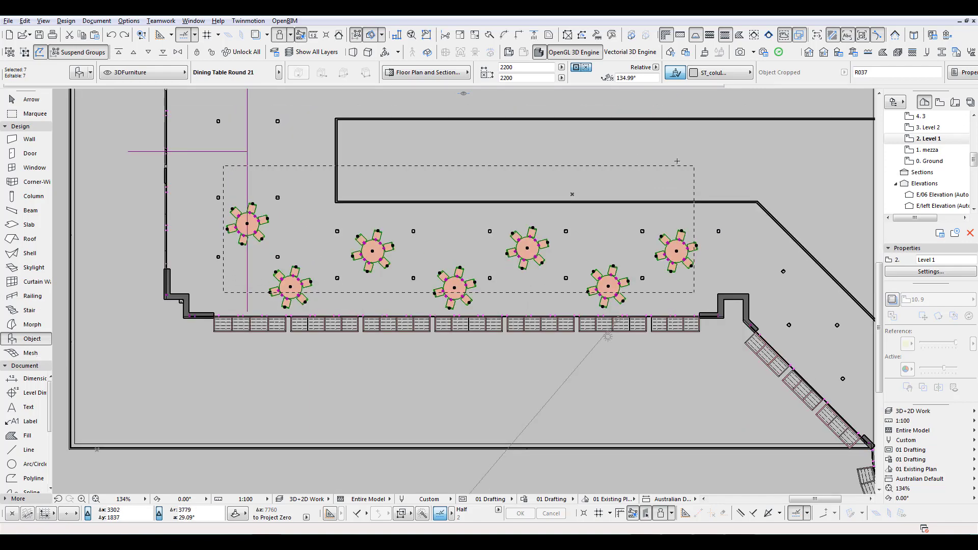
middle_click_drag(271, 309, 188, 267)
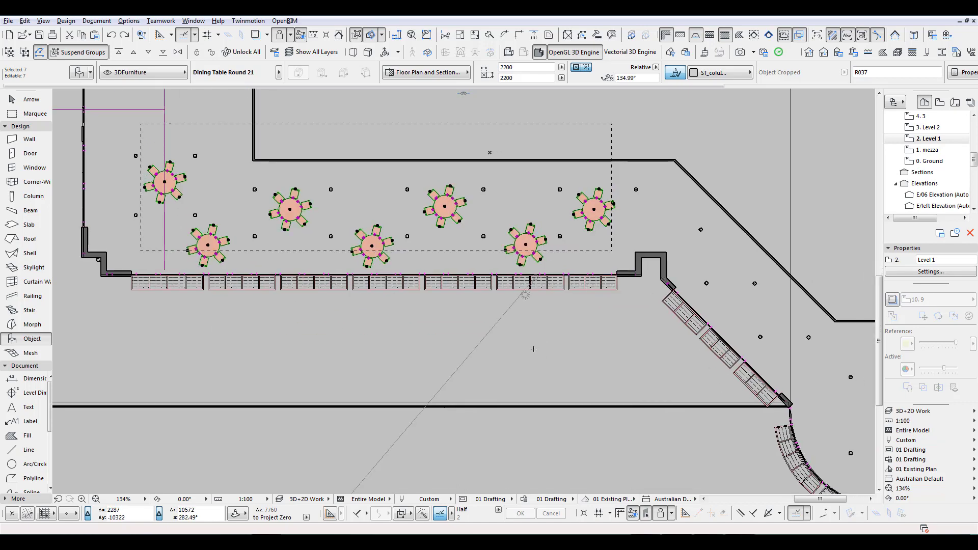
Move the seven selected dining tables together slightly up and to the right on the plan, removing any stray table placed
key("Escape")
key("ctrl+d")
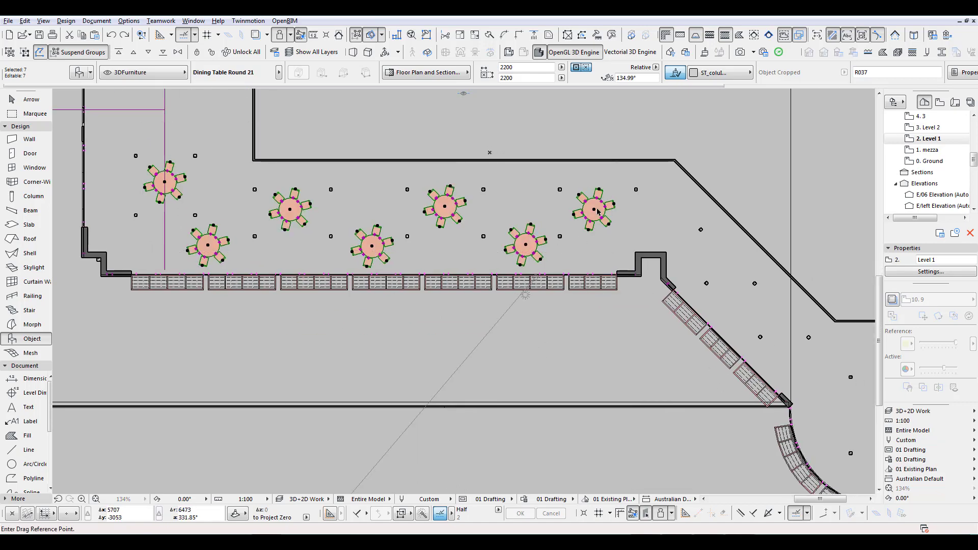
left_click(594, 209)
left_click(599, 201)
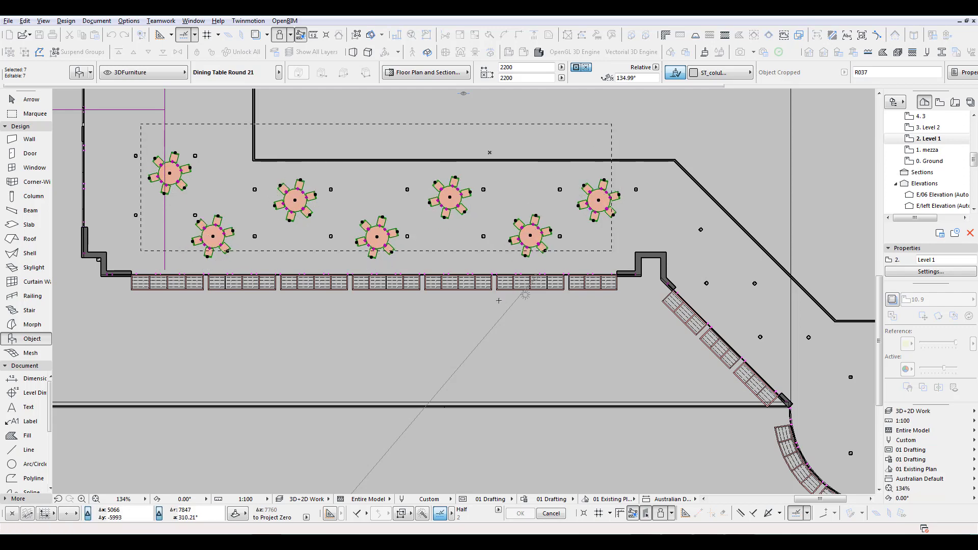
key("Escape")
double_click(474, 307)
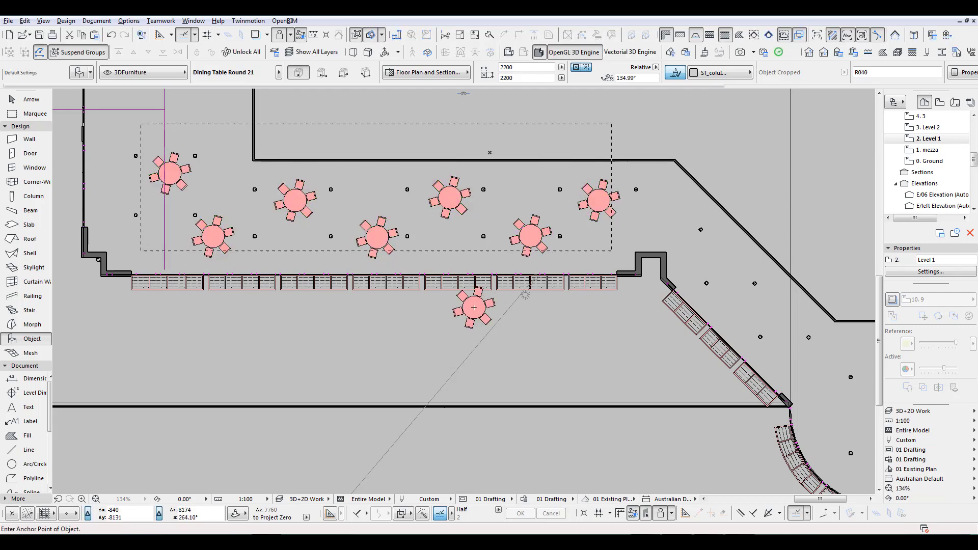
key("ctrl+z")
scroll(525, 333, "down", 3)
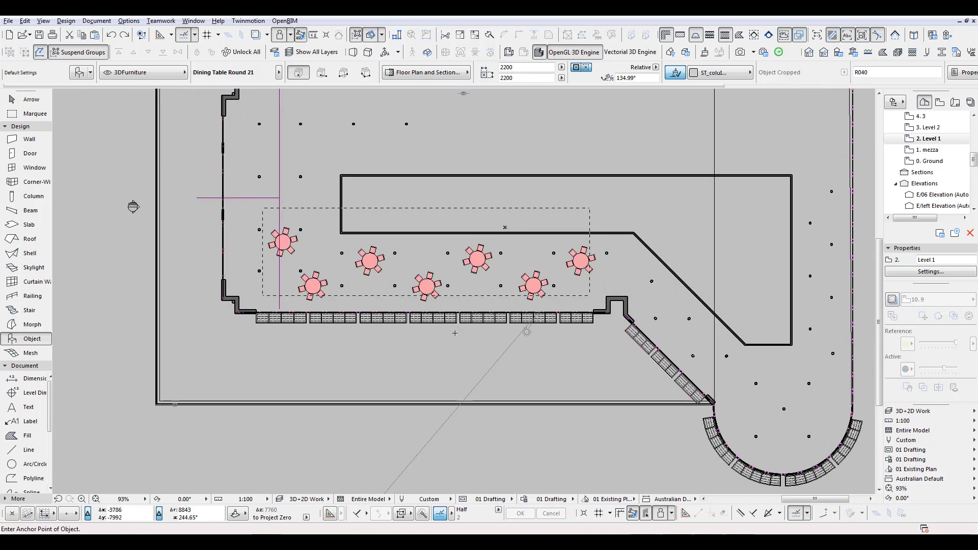
Replace the marquee with a larger one enclosing the dining tables and adjoining facade, and show only that area in 3D
left_click(31, 113)
key("Escape")
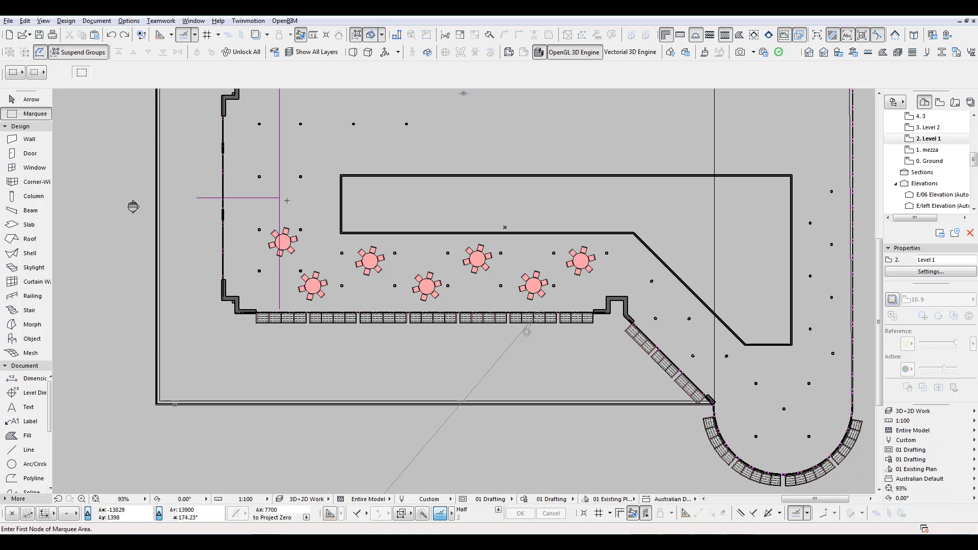
left_click(196, 200)
left_click(648, 350)
key("F5")
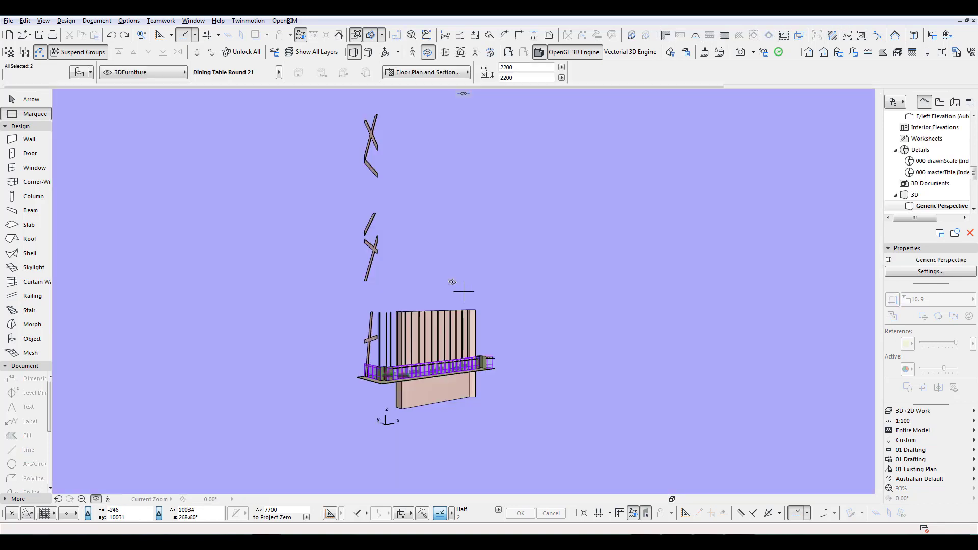
middle_click_drag(464, 291, 268, 192, "shift")
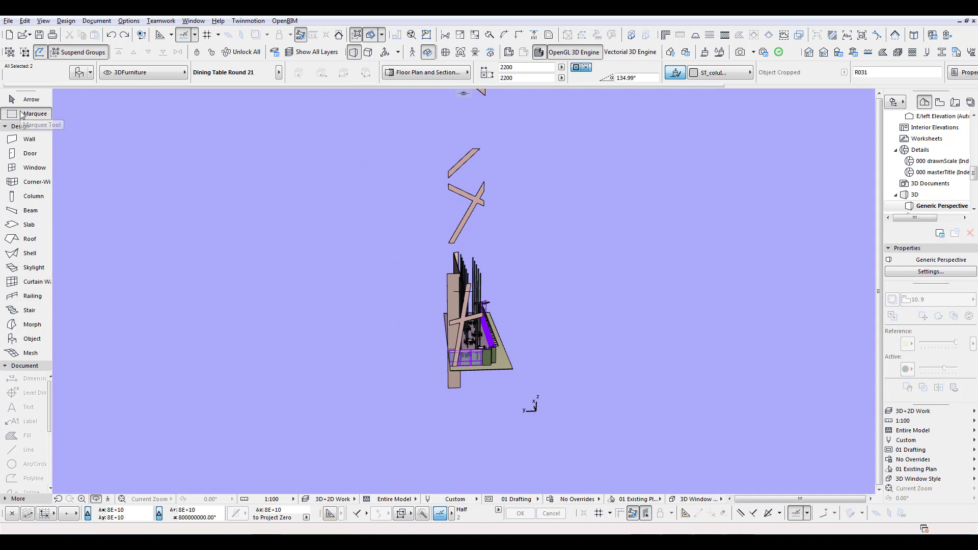
Limit the stories shown in 3D to 2. Level 1 only, with trimming of elements to the story range turned off
middle_click_drag(397, 283, 656, 340, "shift")
scroll(445, 307, "down", 3)
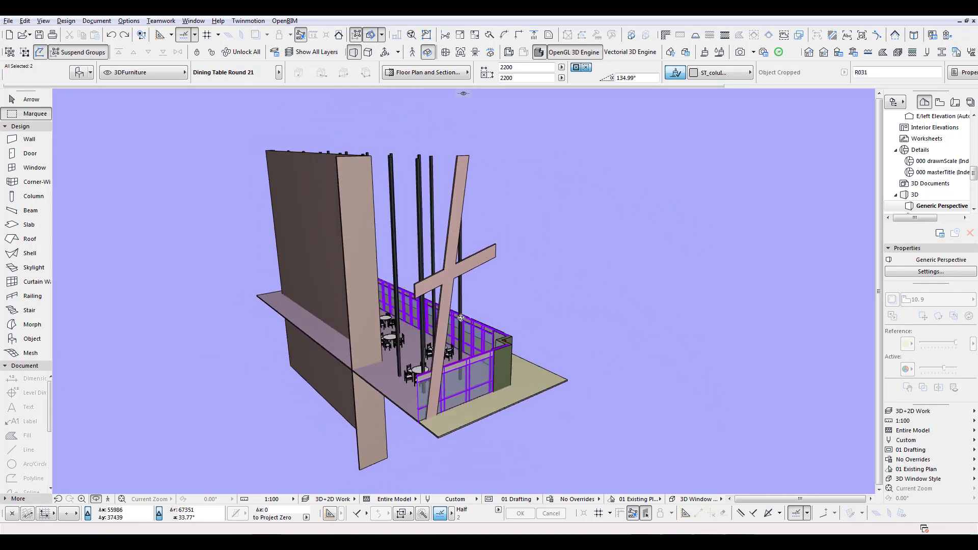
middle_click_drag(589, 438, 416, 206, "shift")
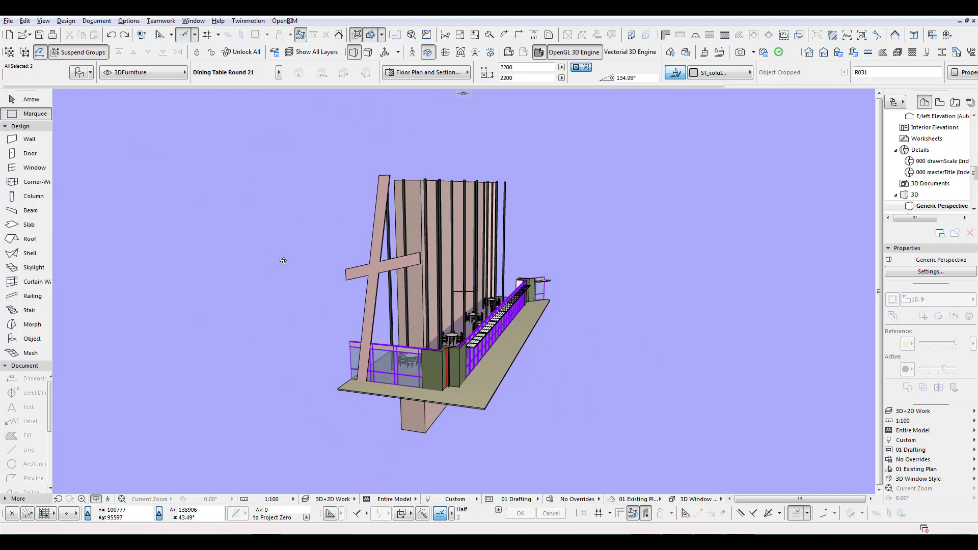
key("ctrl+shift+F5")
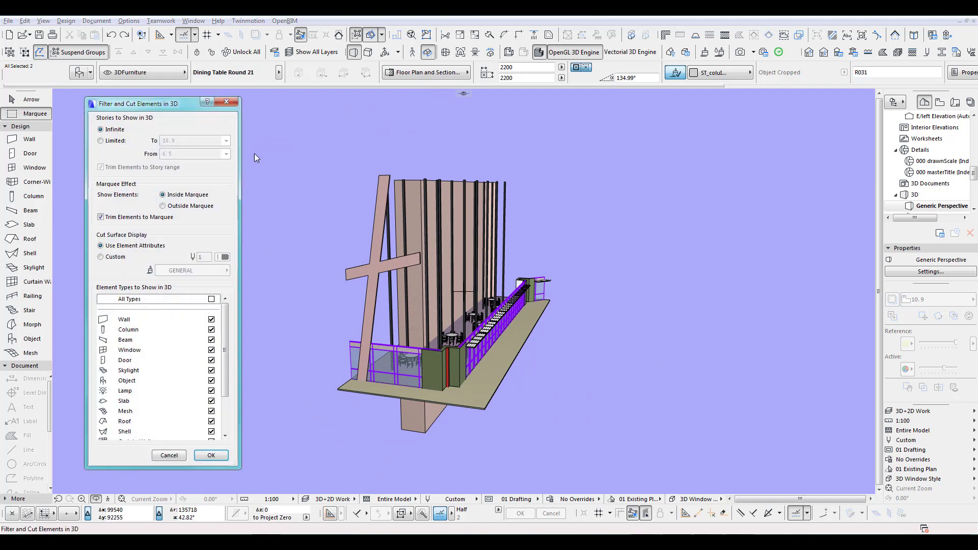
left_click(102, 141)
left_click(188, 154)
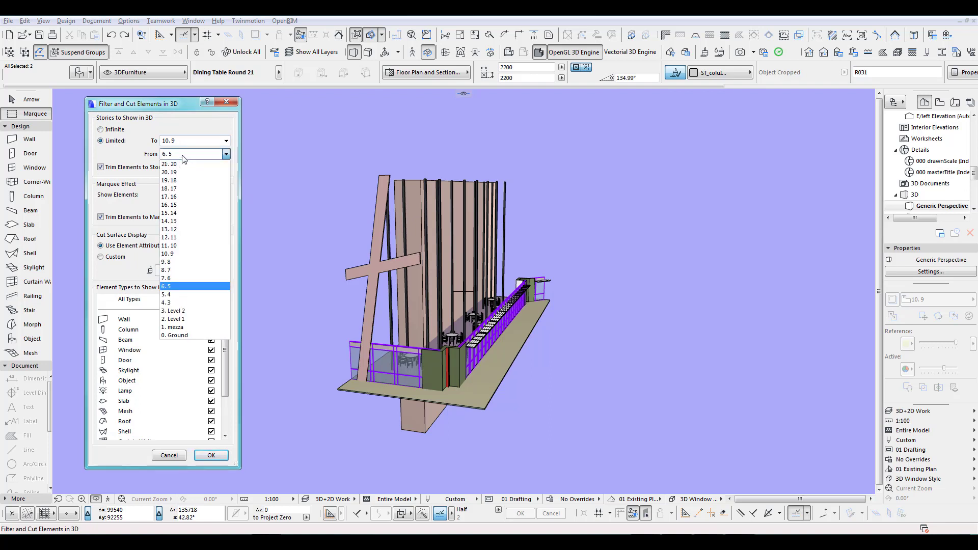
left_click(192, 317)
left_click(195, 143)
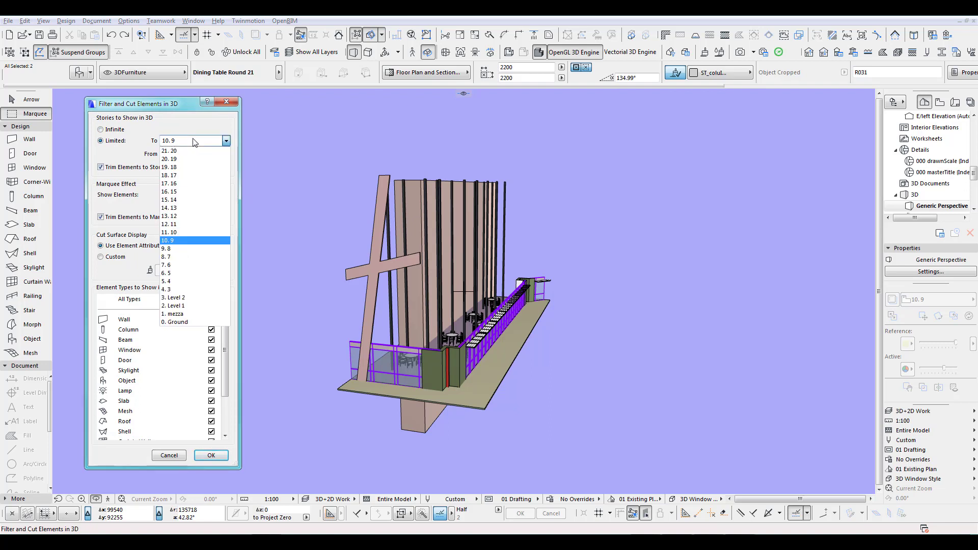
left_click(189, 303)
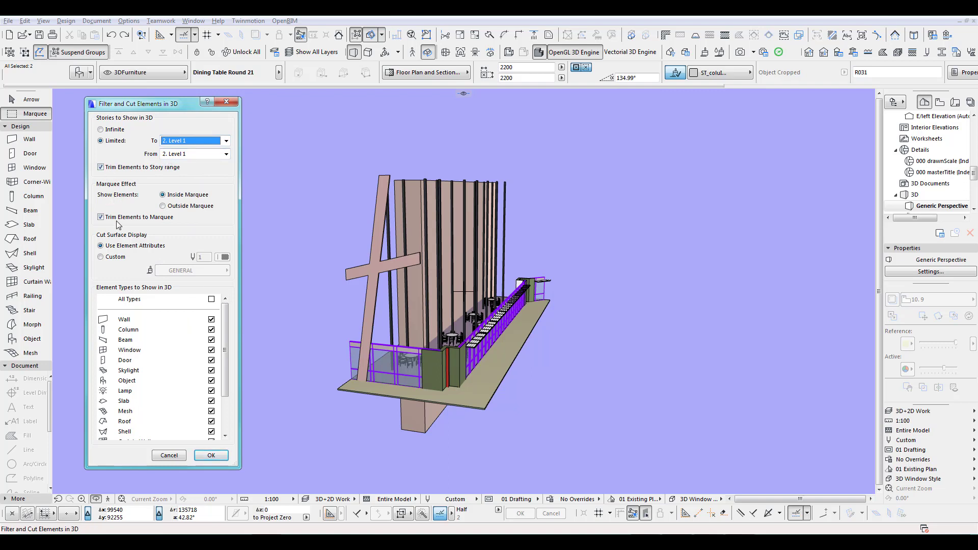
left_click(164, 172)
left_click(211, 455)
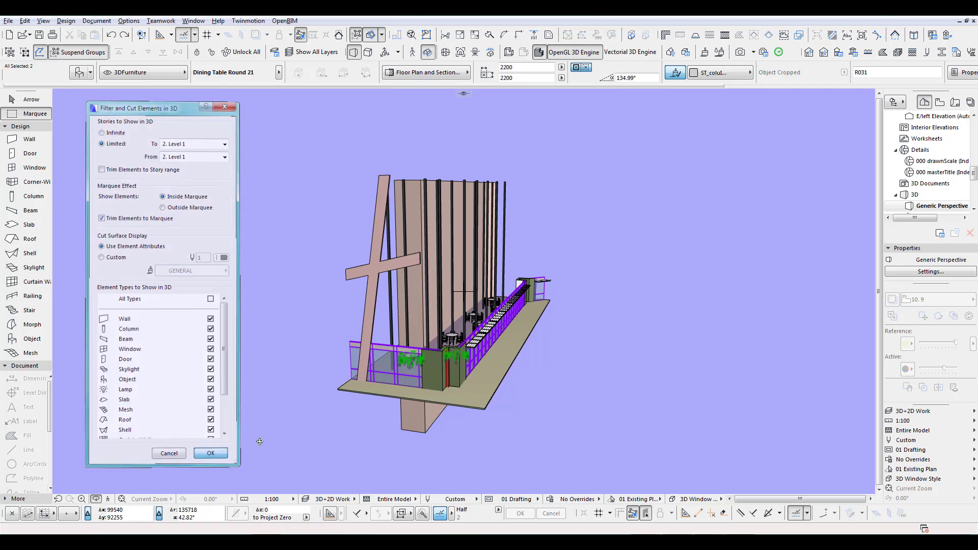
Turn on trimming of elements to the story range in the 3D filter settings
left_click_drag(459, 321, 389, 327)
key("ctrl+shift+F5")
left_click(125, 168)
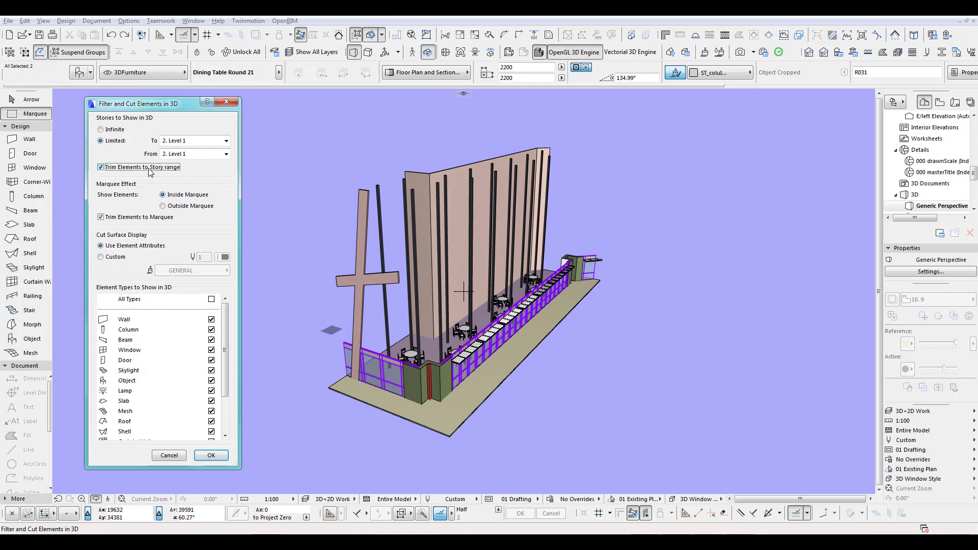
left_click(211, 455)
Clear the selection and move the farther round dining table in 3D to just behind the nearer table by the corner
left_click_drag(449, 306, 481, 292)
scroll(459, 306, "up", 10)
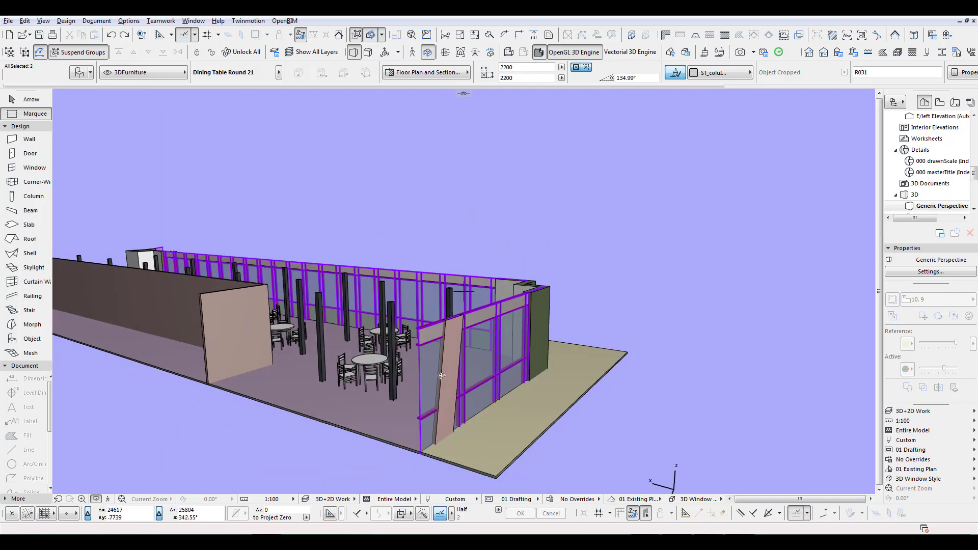
scroll(409, 370, "up", 6)
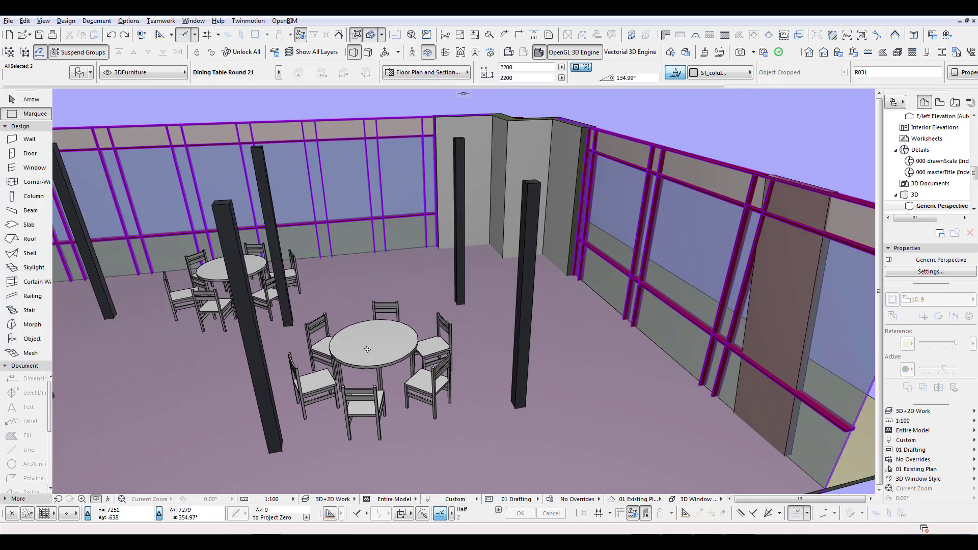
left_click(34, 104)
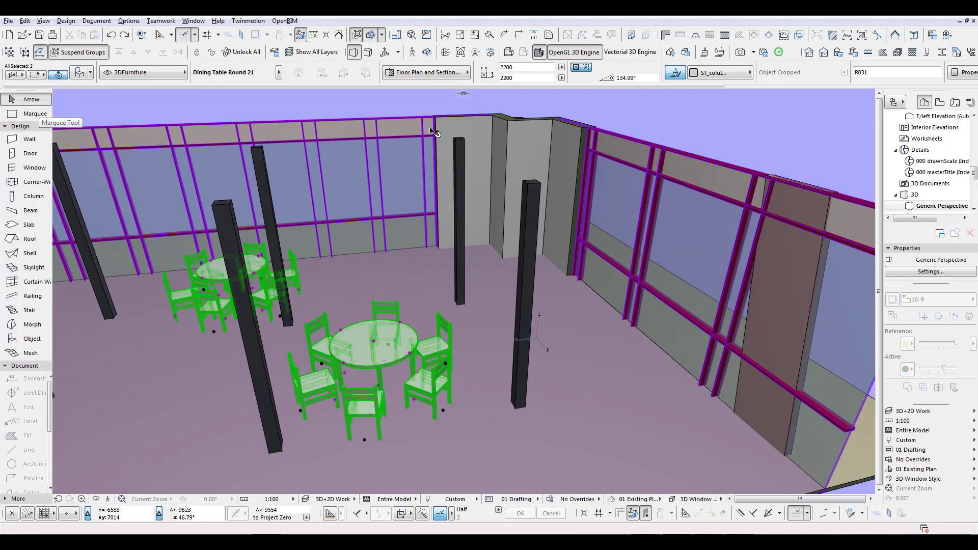
key("Escape")
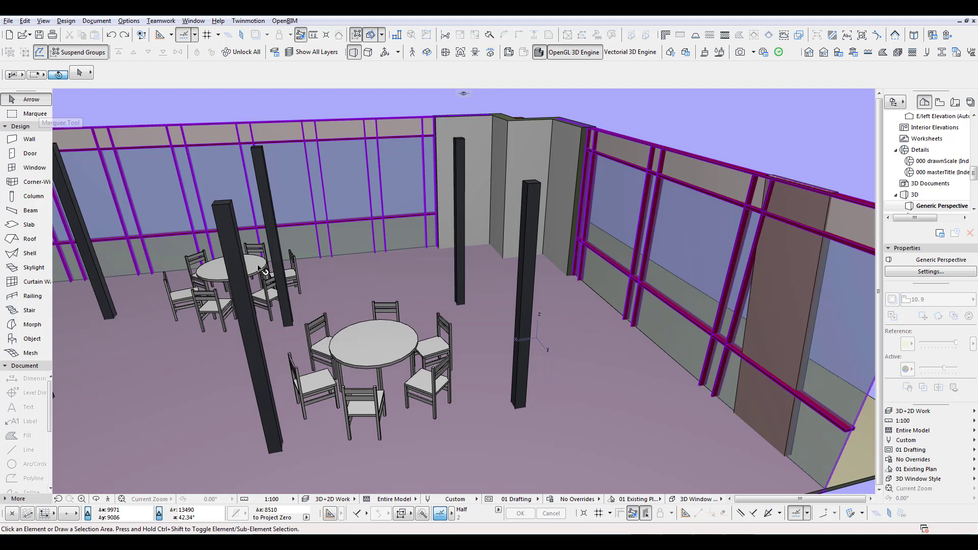
left_click(263, 270)
left_click(299, 290)
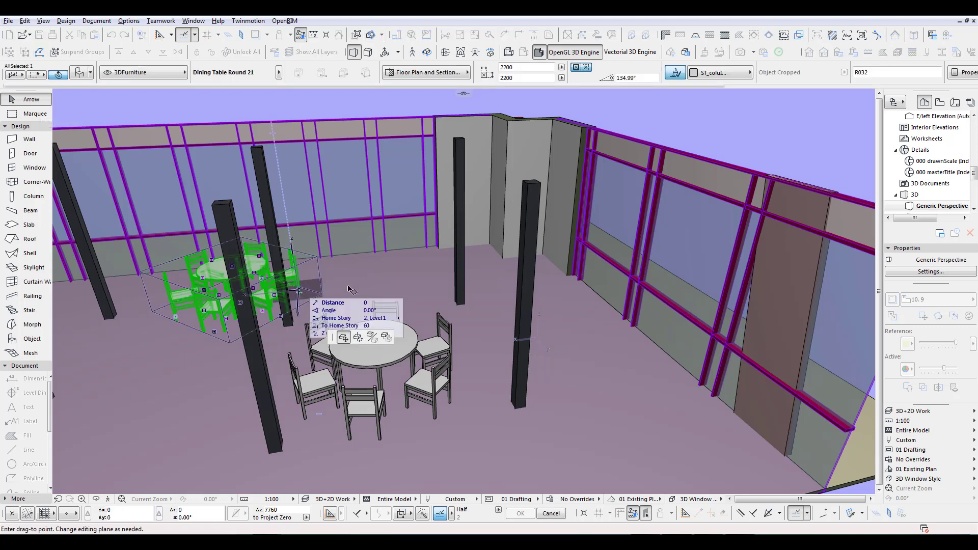
left_click(404, 277)
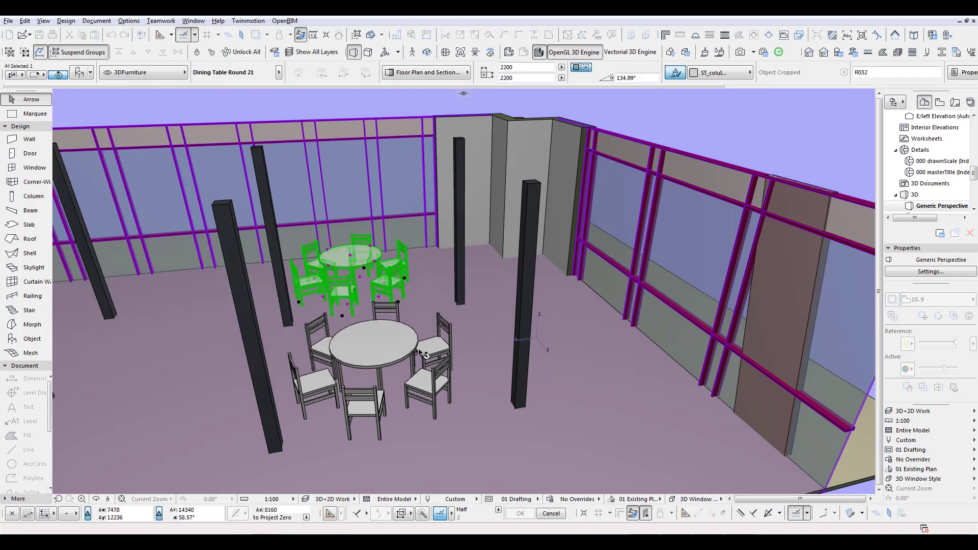
Review the story range and marquee settings of the 3D filter from an overhead view of the dining area
middle_click_drag(414, 297, 336, 249, "shift")
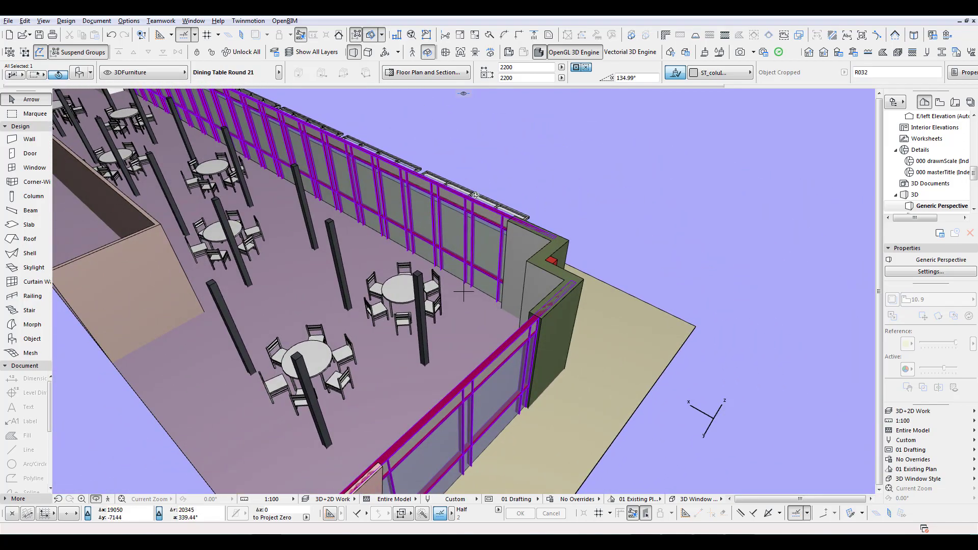
key("ctrl+shift+F5")
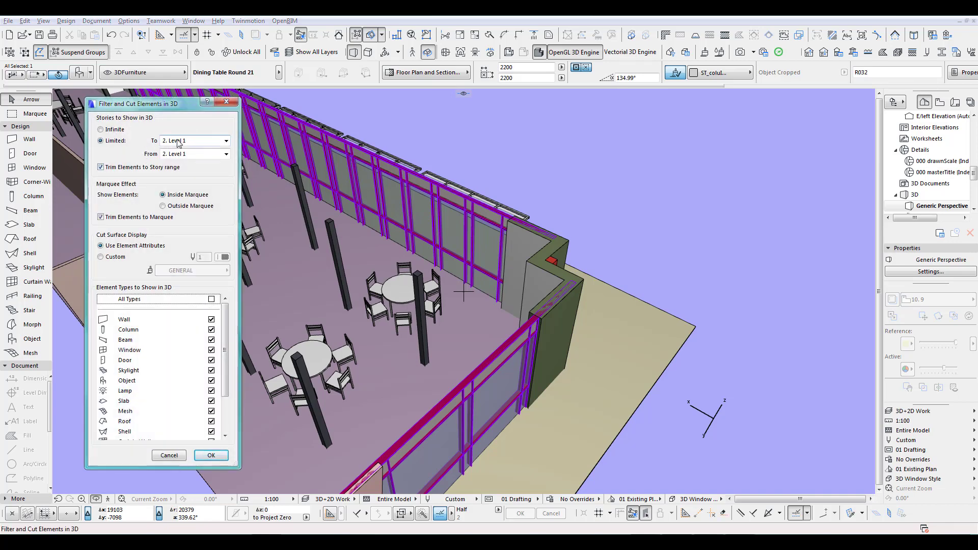
left_click(169, 456)
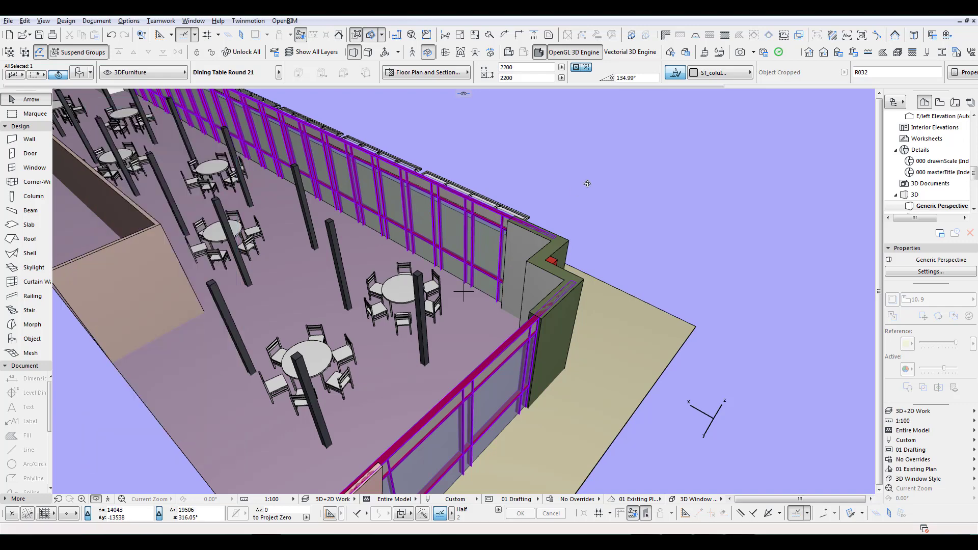
On the Level 1 plan, redraw the marquee as an all-stories type around the dining tables and facade, and show it in 3D
key("F2")
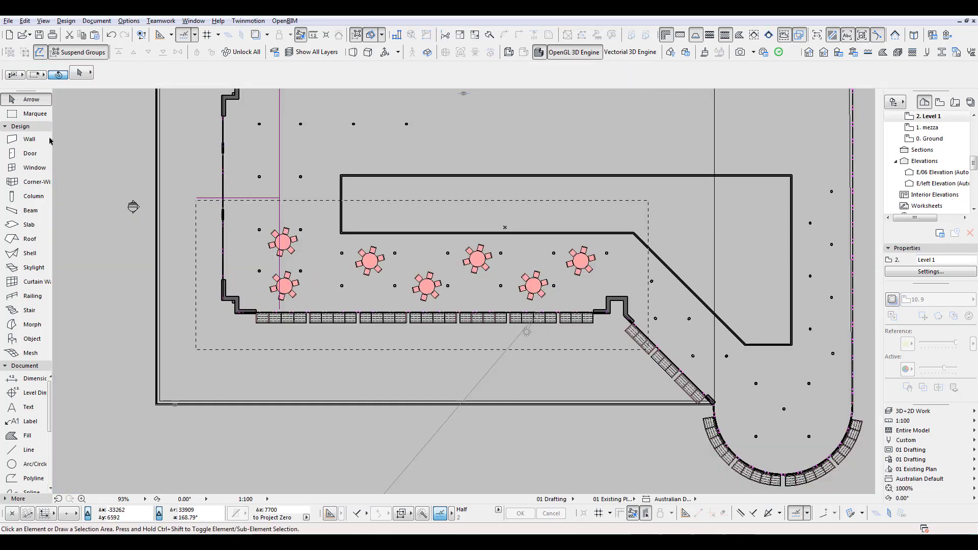
left_click(30, 113)
left_click(19, 75)
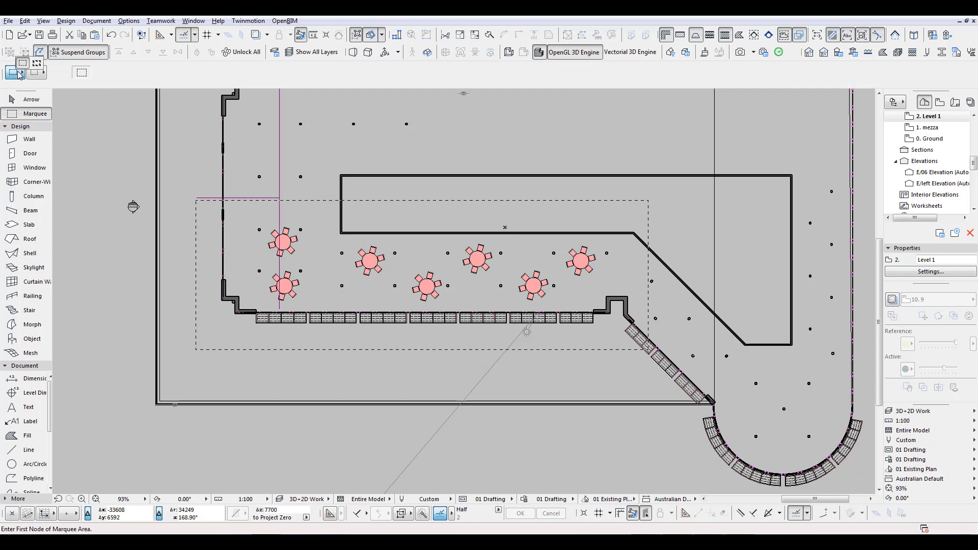
left_click(36, 63)
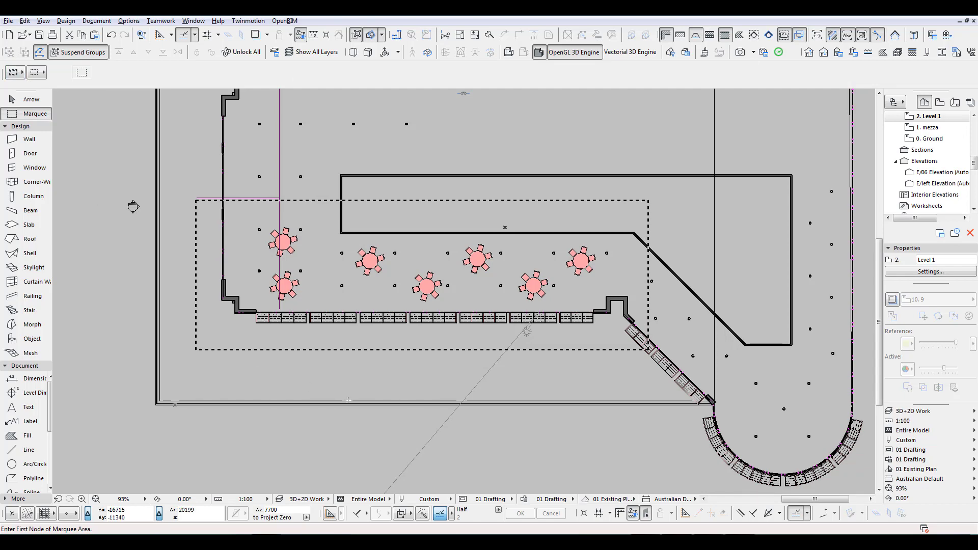
scroll(473, 332, "down", 5)
left_click(307, 228)
left_click(571, 318)
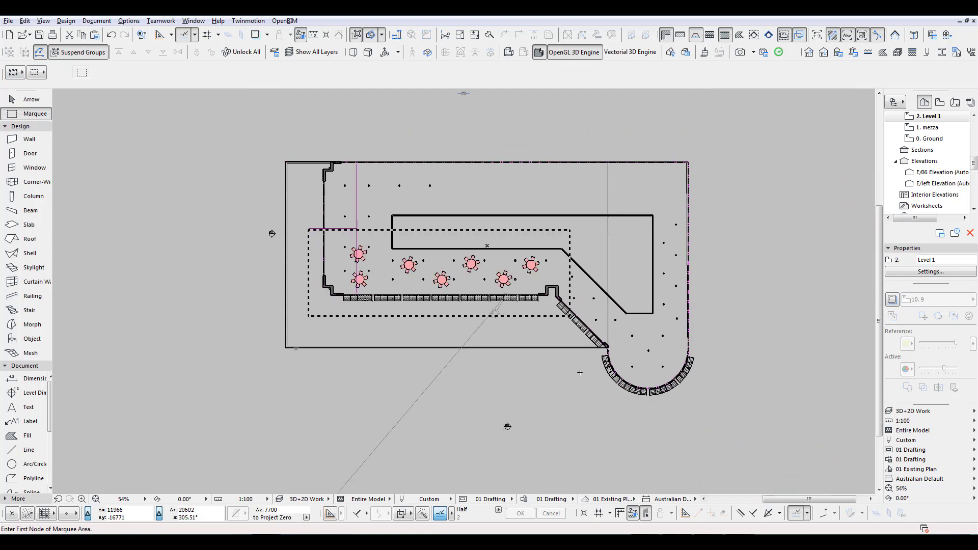
key("F5")
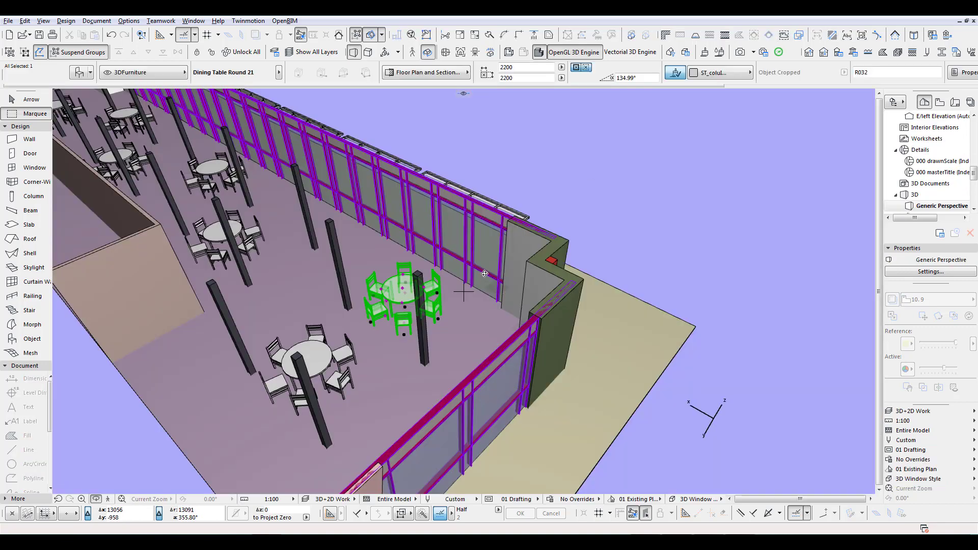
Set the stories shown in 3D to Infinite and inspect the full-height slice of the tower inside the marquee
key("ctrl+shift+F5")
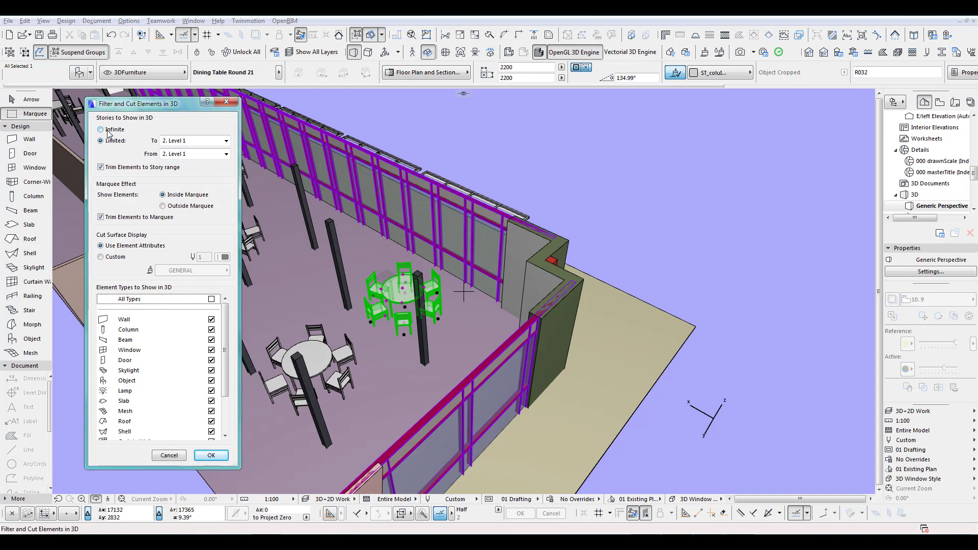
left_click(102, 130)
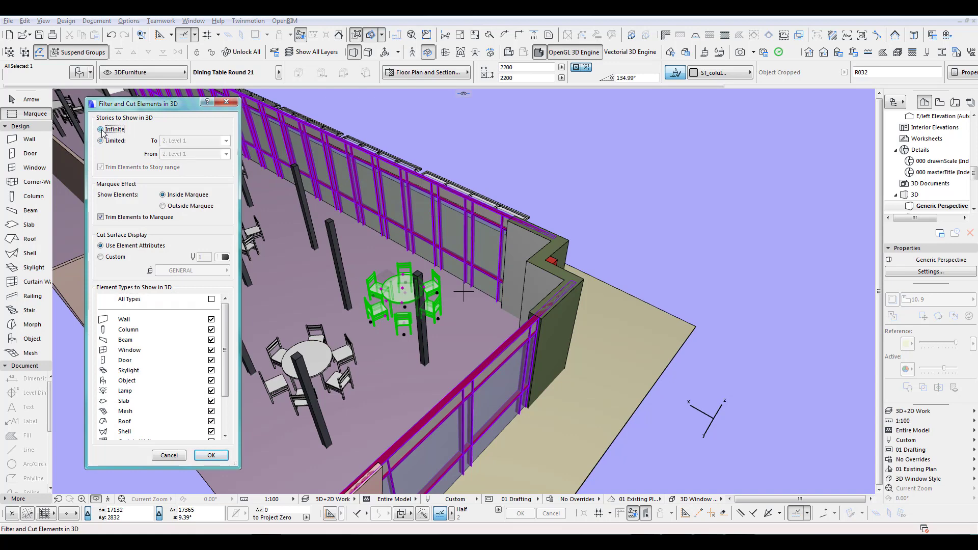
left_click(211, 455)
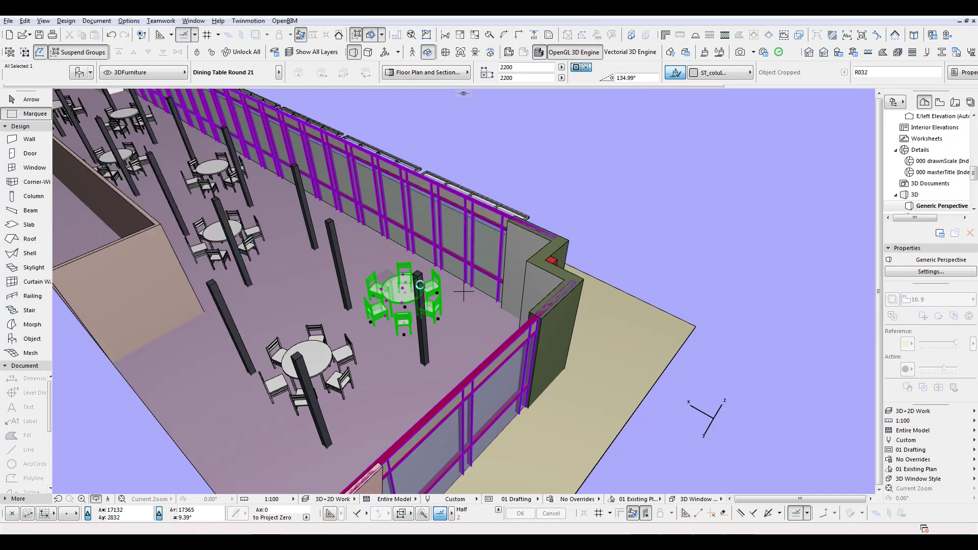
scroll(420, 285, "up", 5)
middle_click_drag(425, 293, 442, 313, "shift")
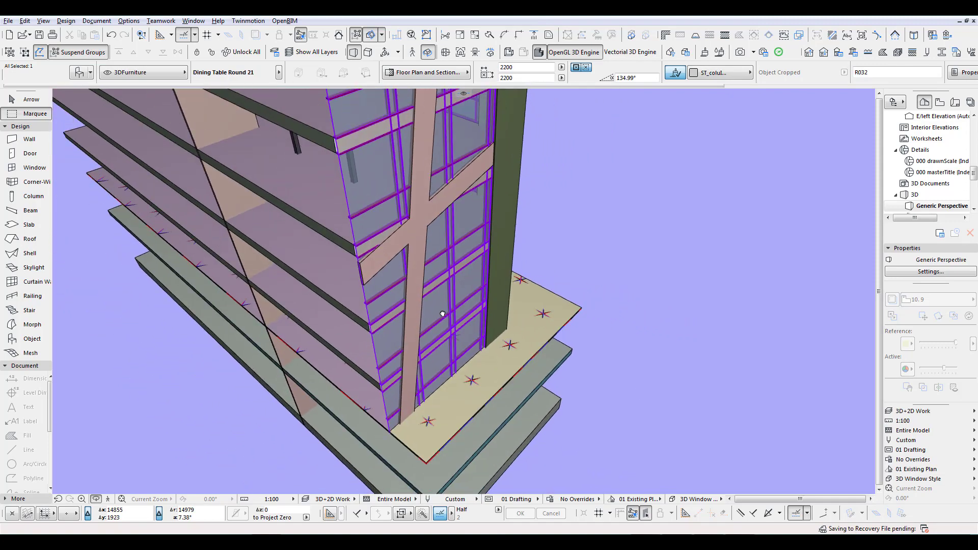
scroll(443, 313, "down", 5)
middle_click_drag(417, 359, 308, 383, "shift")
scroll(454, 387, "down", 2)
scroll(427, 365, "up", 3)
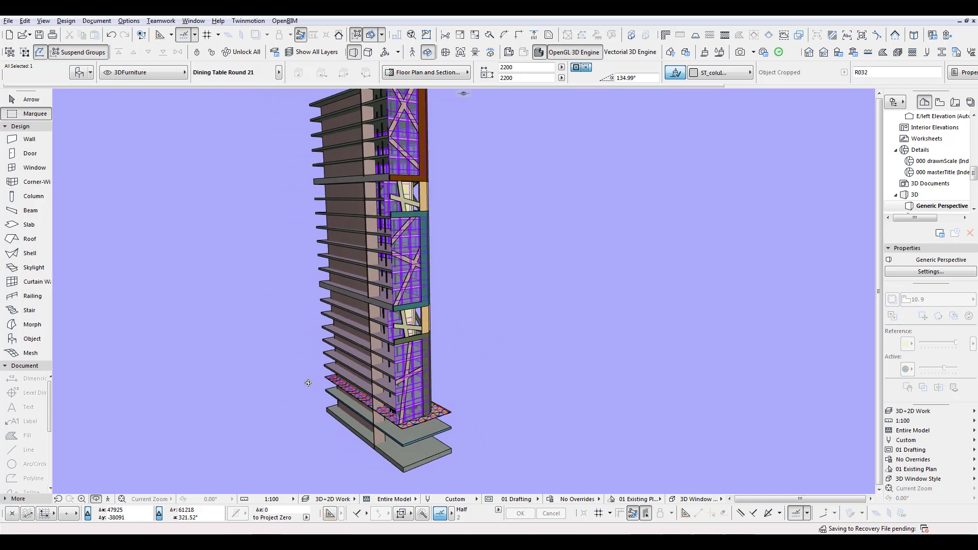
Set the 3D filter to show elements outside the marquee, keeping them trimmed, and inspect the cut-open tower
key("ctrl+shift+F5")
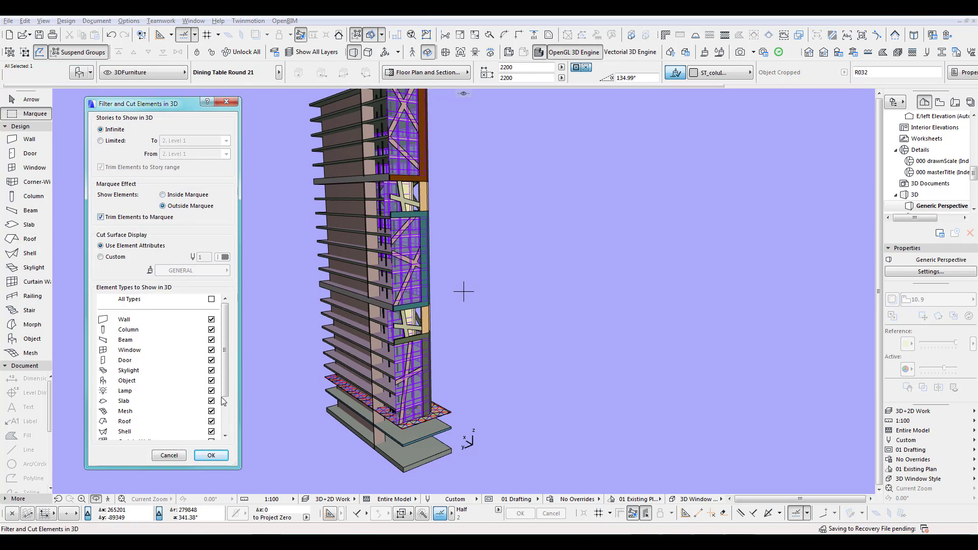
left_click(211, 456)
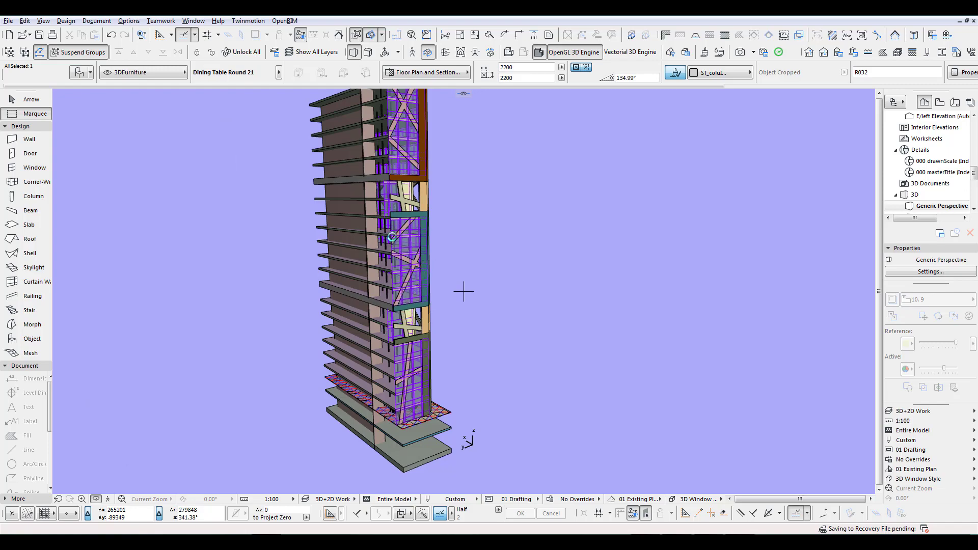
middle_click_drag(405, 301, 252, 304, "shift")
scroll(532, 327, "up", 10)
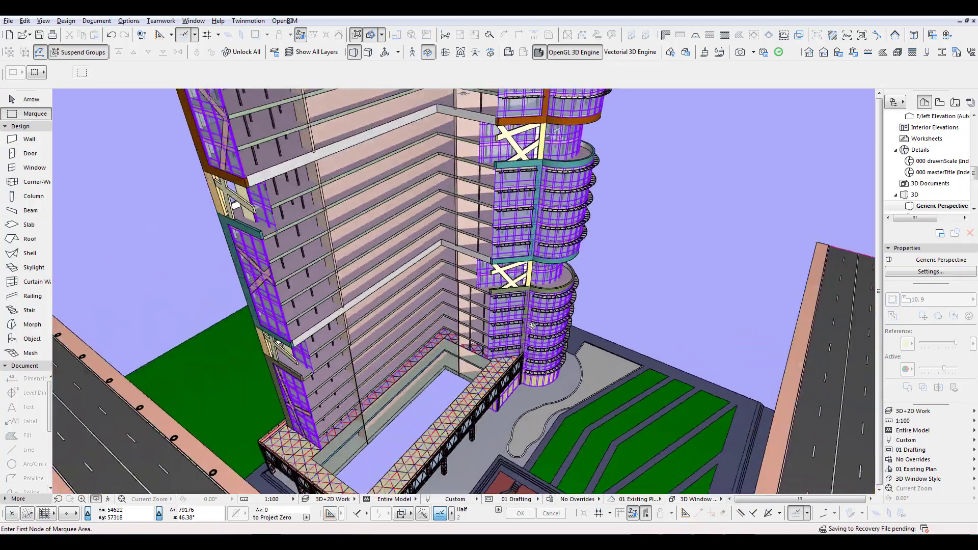
middle_click_drag(532, 326, 543, 384, "shift")
scroll(325, 241, "up", 3)
scroll(324, 241, "up", 3)
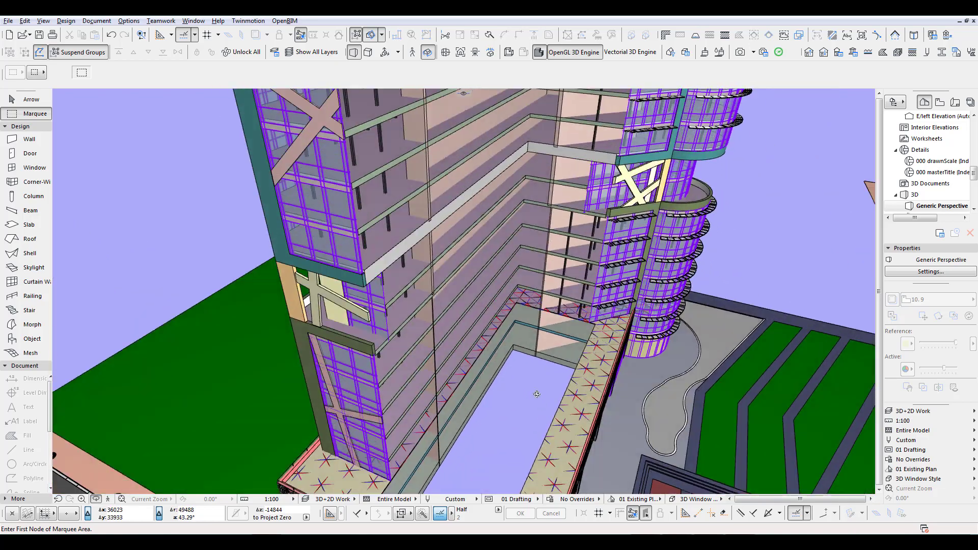
scroll(543, 384, "down", 8)
scroll(471, 320, "down", 2)
Replace the marquee on the plan with a larger one reaching past the curved facade corner, and inspect the new cutaway in 3D
key("F2")
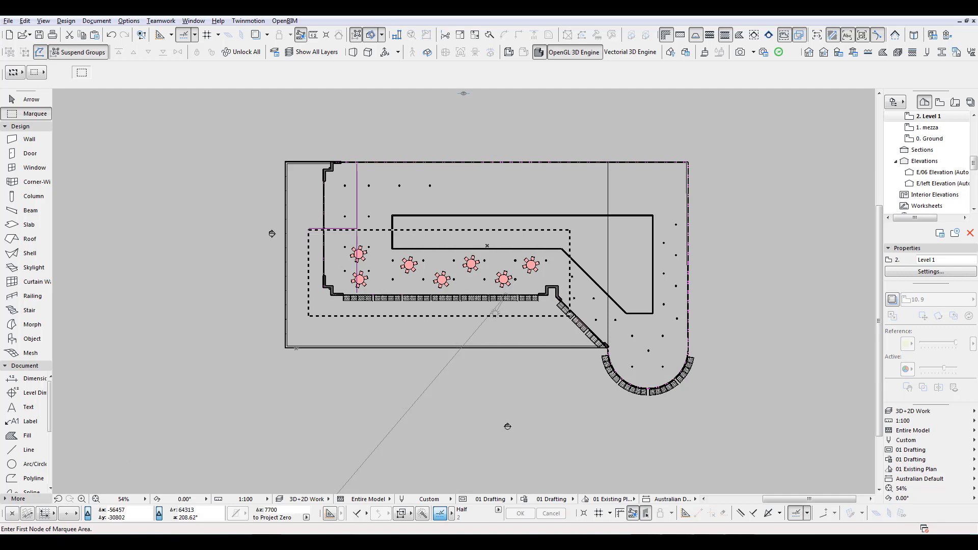
scroll(524, 373, "up", 2)
scroll(524, 373, "down", 2)
left_click(260, 244)
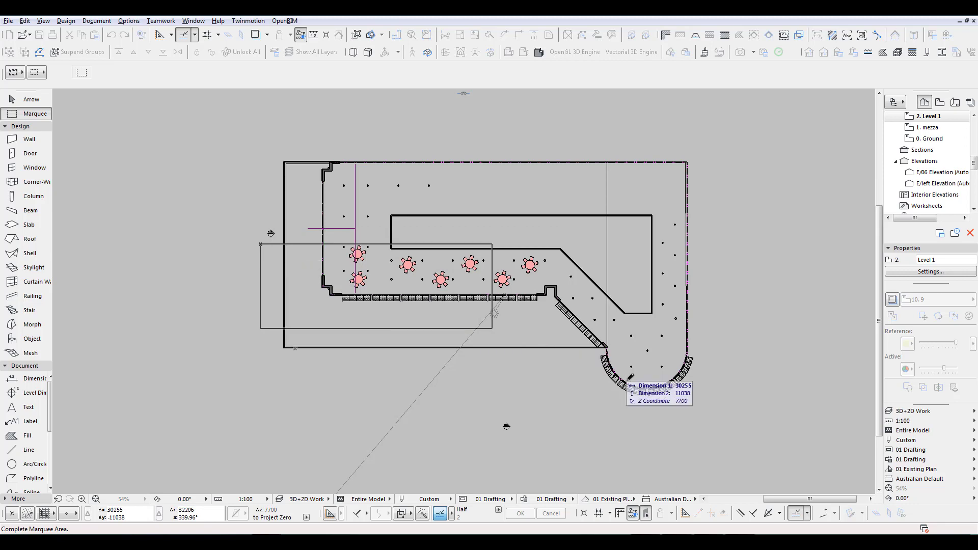
left_click(649, 406)
key("F3")
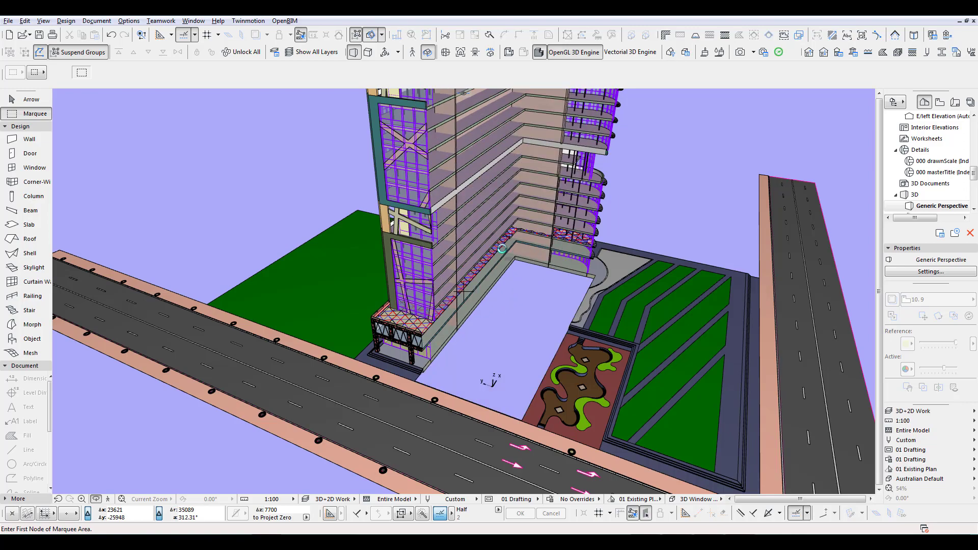
middle_click_drag(527, 233, 337, 265, "shift")
scroll(449, 229, "up", 2)
middle_click_drag(448, 230, 463, 290)
scroll(464, 306, "up", 3)
middle_click_drag(447, 361, 416, 344, "shift")
scroll(416, 338, "down", 2)
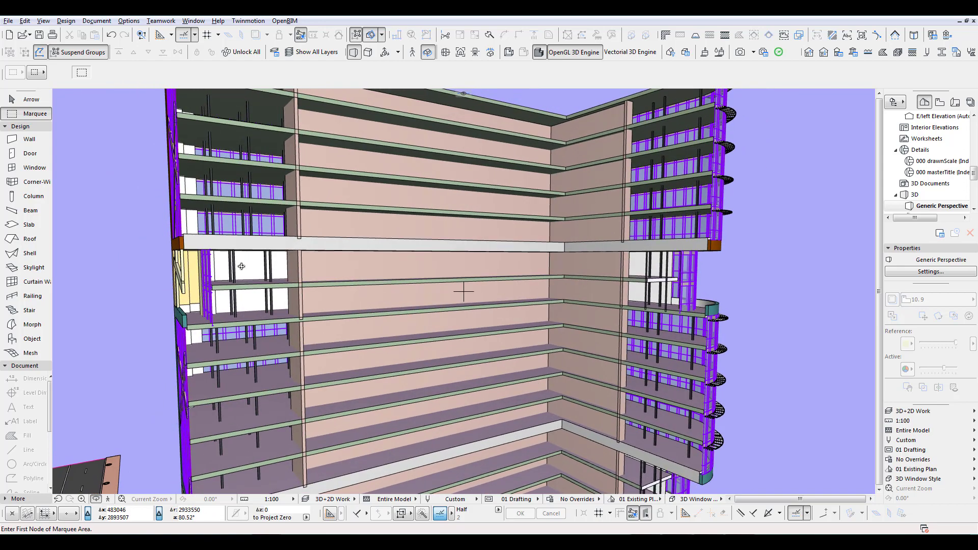
Set the cut surface display of the 3D filter to Custom and inspect the recoloured cuts on the opened tower
key("ctrl+shift+F5")
left_click(116, 258)
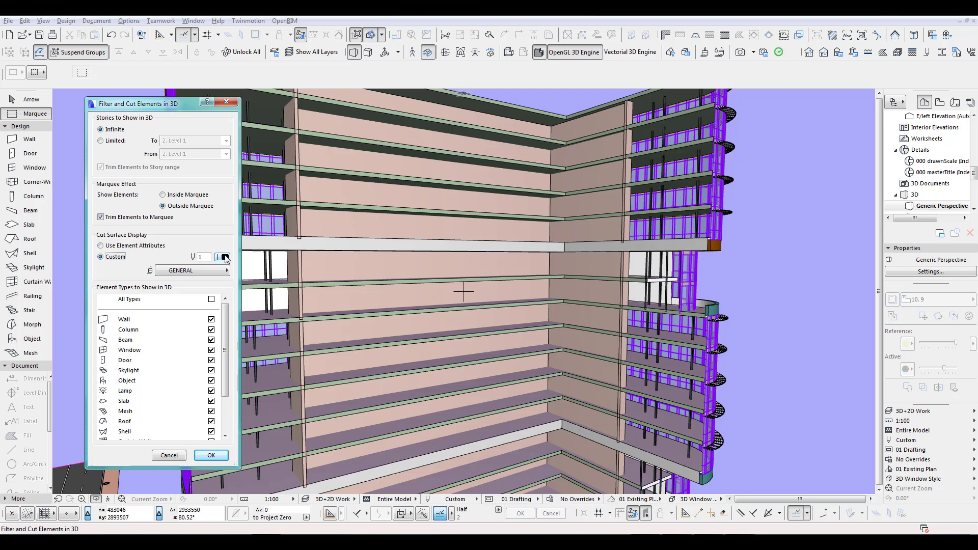
left_click(211, 455)
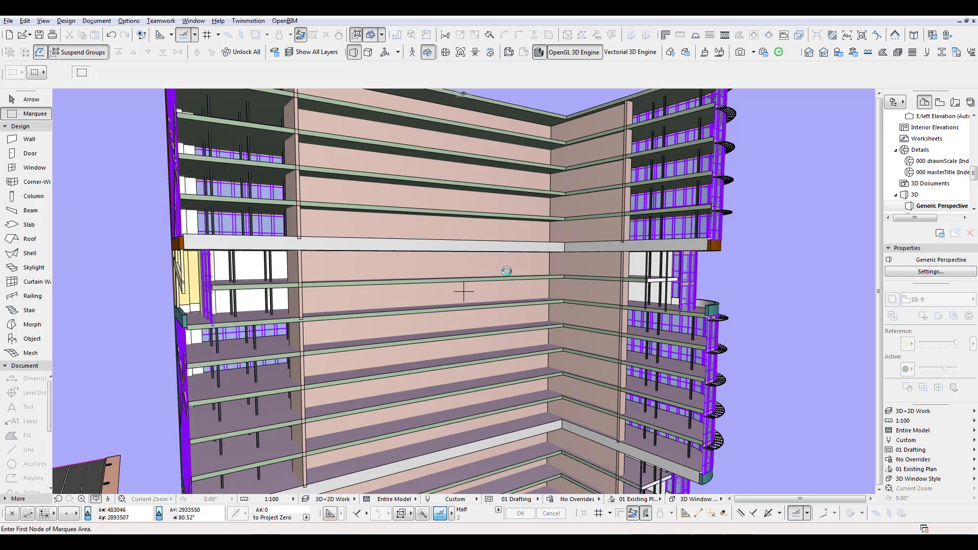
middle_click_drag(304, 260, 609, 373, "shift")
scroll(359, 368, "up", 3)
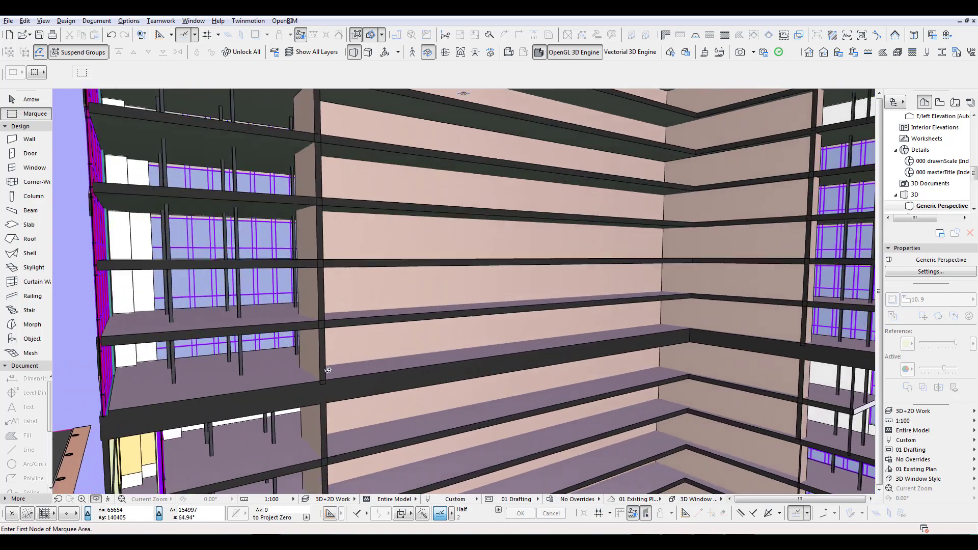
middle_click_drag(360, 367, 534, 339, "shift")
scroll(557, 323, "down", 4)
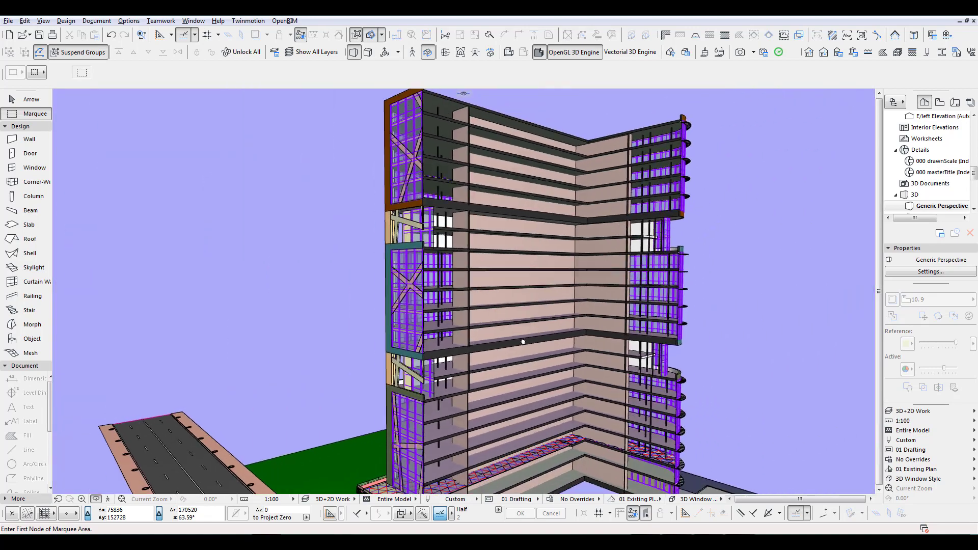
middle_click_drag(463, 291, 554, 353, "shift")
On the Level 1 plan, replace the large marquee with a small all-stories one around the stepped wall corner beside the dining tables
key("F2")
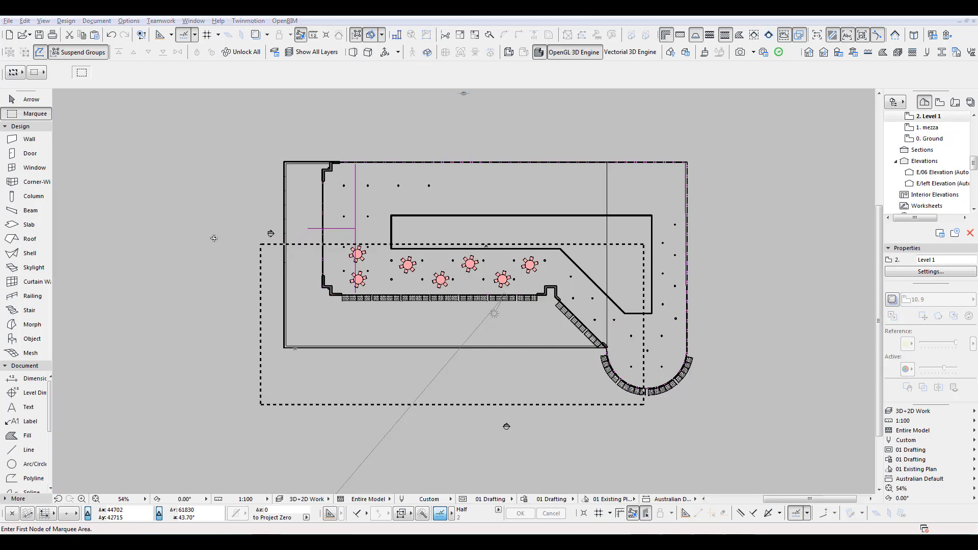
scroll(221, 280, "up", 4)
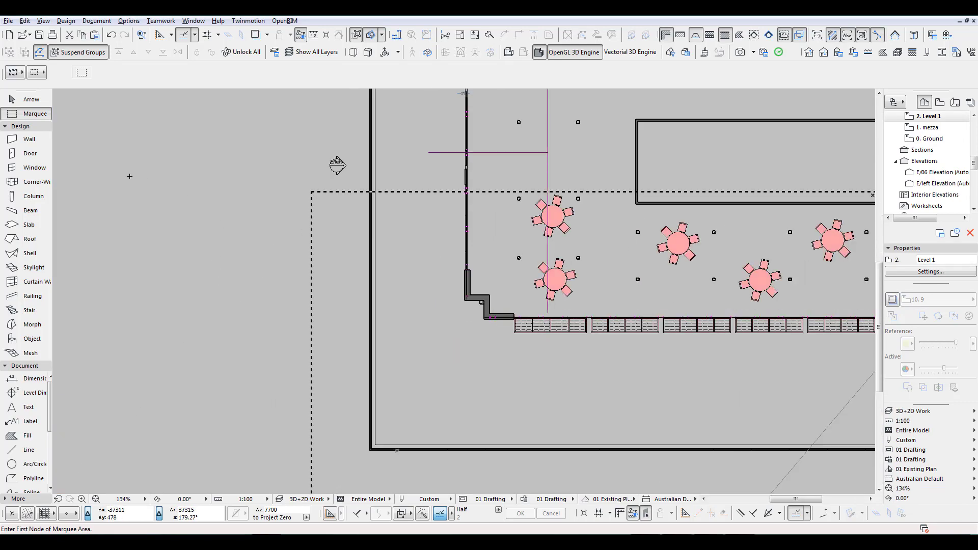
double_click(229, 188)
scroll(553, 310, "up", 3)
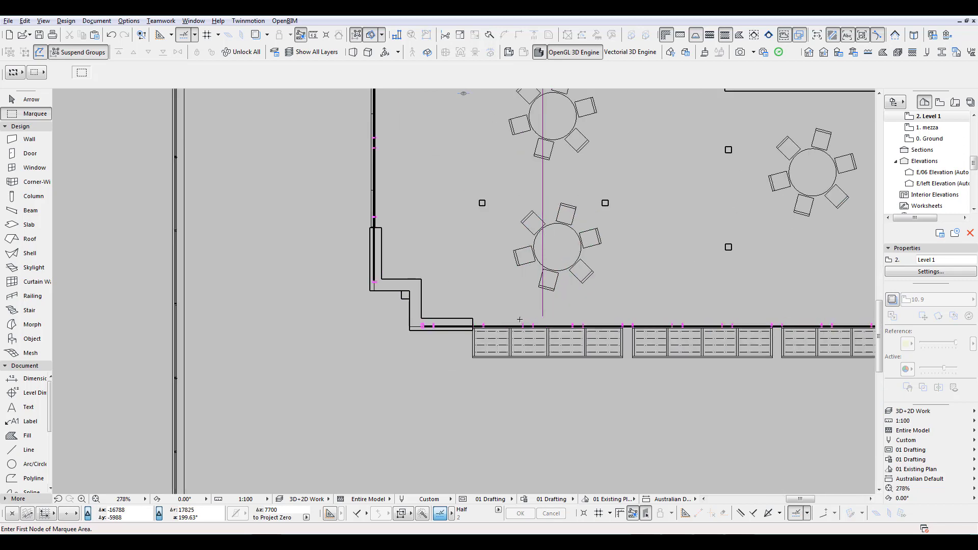
scroll(522, 319, "up", 2)
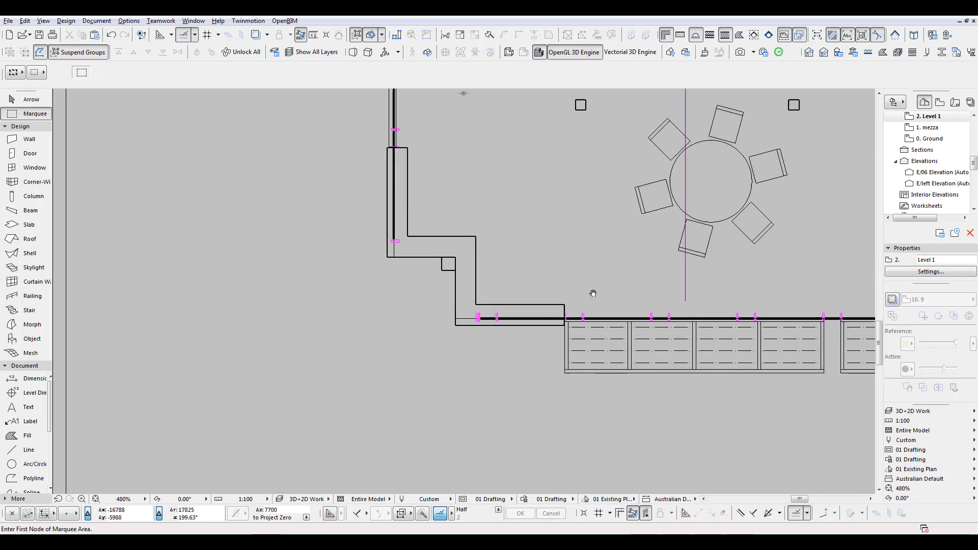
left_click(428, 221)
left_click(472, 351)
Try stretching the marqueed wall corner horizontally outward by about 2771 mm on all stories
scroll(527, 360, "down", 3)
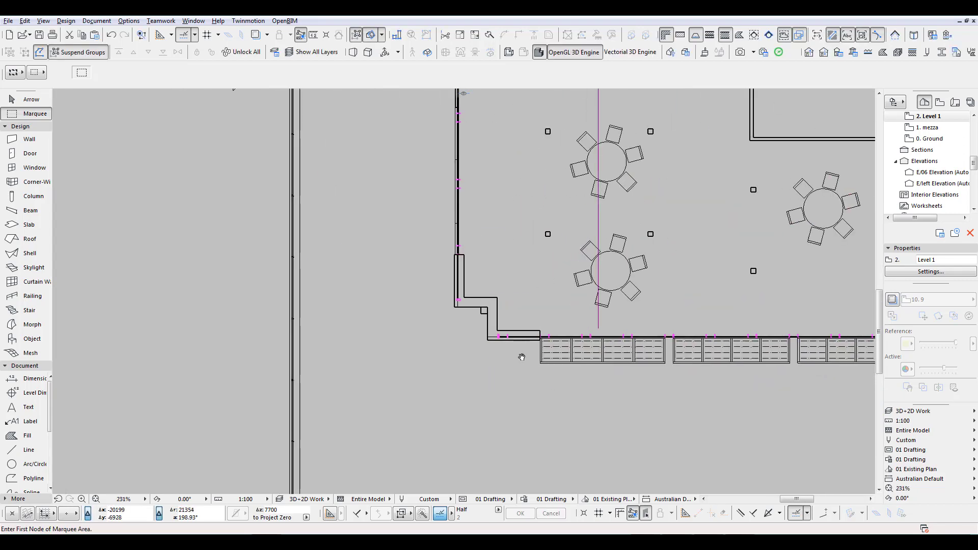
key("ctrl+h")
left_click(487, 340)
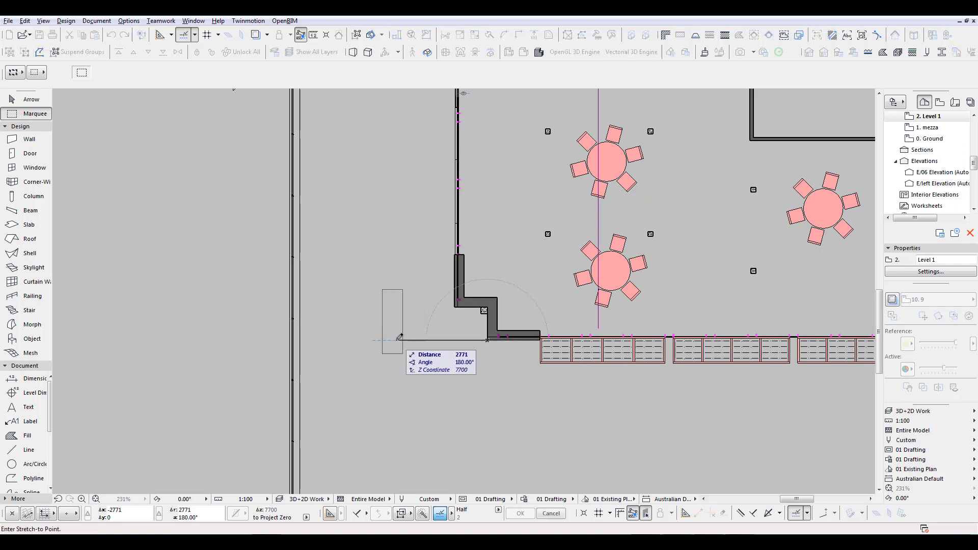
left_click(399, 338)
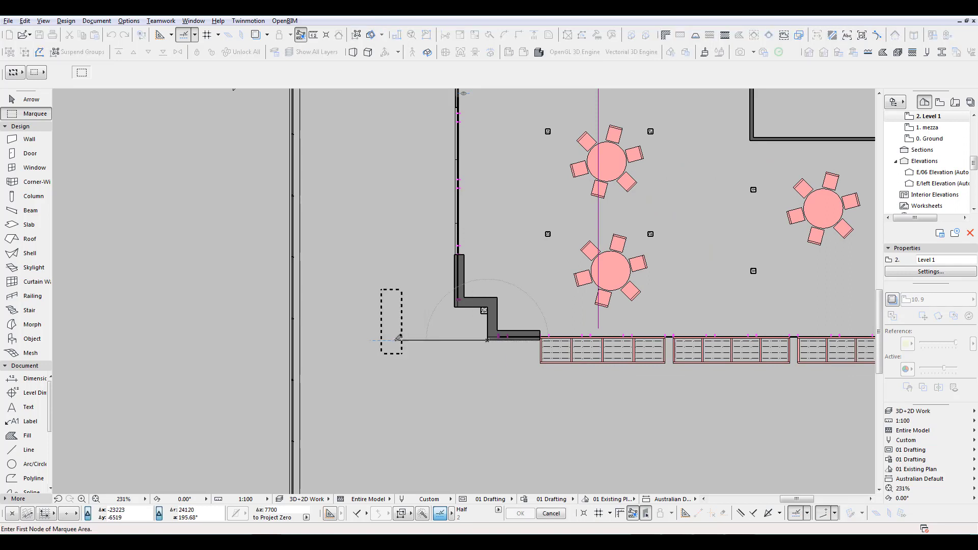
Draw an all-stories marquee around the stretched wall corner and inspect that part of the tower in 3D
left_click(336, 191)
left_click(600, 411)
key("F5")
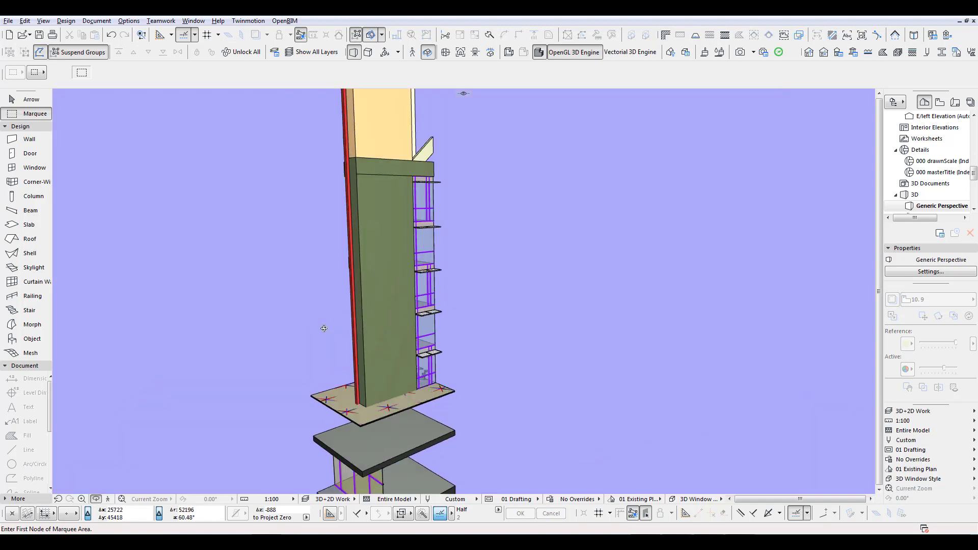
middle_click_drag(464, 292, 444, 169, "shift")
scroll(421, 286, "down", 10)
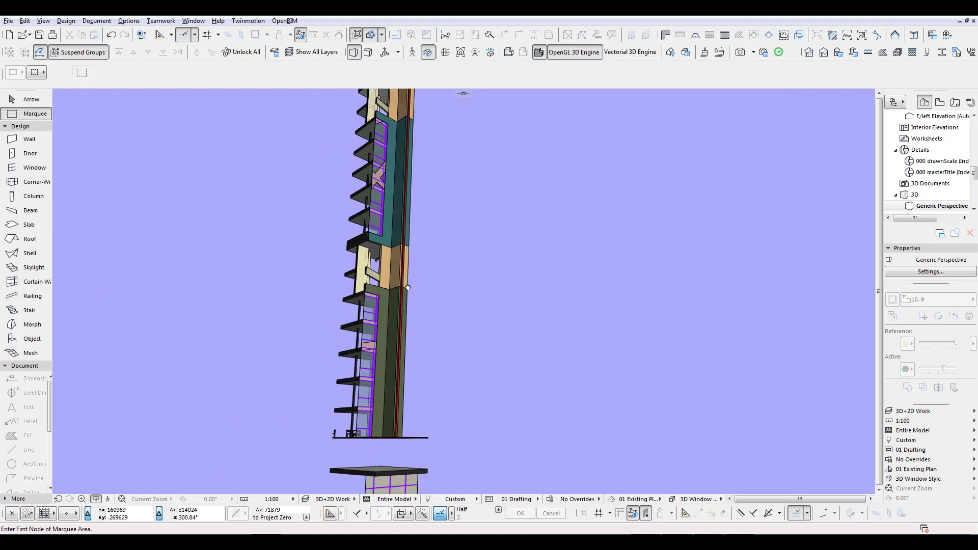
Return to the Level 1 plan and undo the all-stories stretch of the wall corner
key("F2")
key("ctrl+z")
key("ctrl+z")
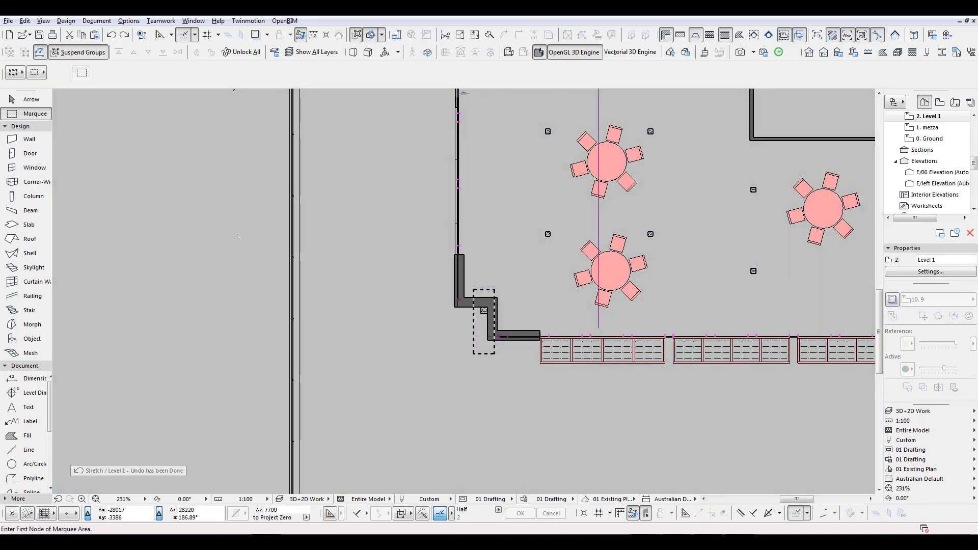
Change the marquee to the single-story type and stretch the wall corner horizontally outward on Level 1 only
left_click(15, 72)
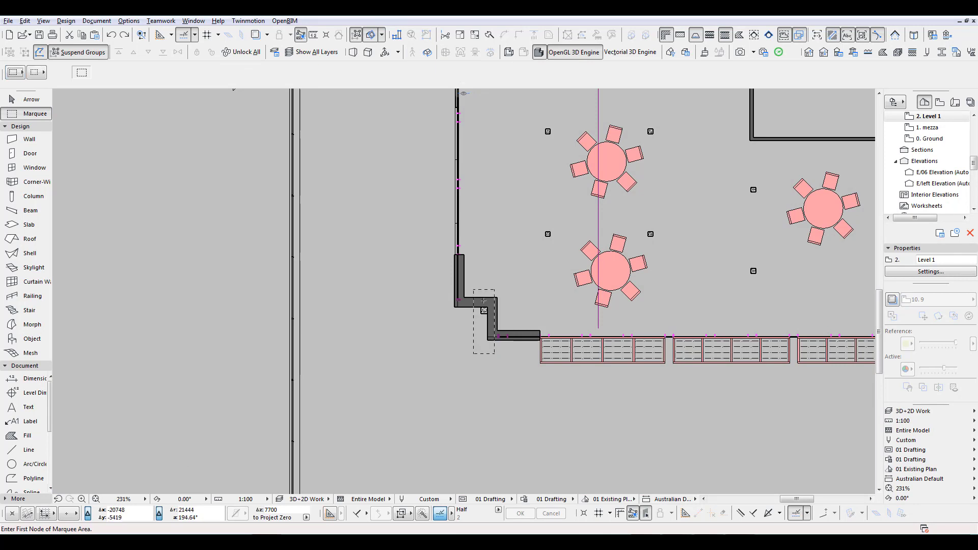
left_click_drag(488, 338, 423, 339)
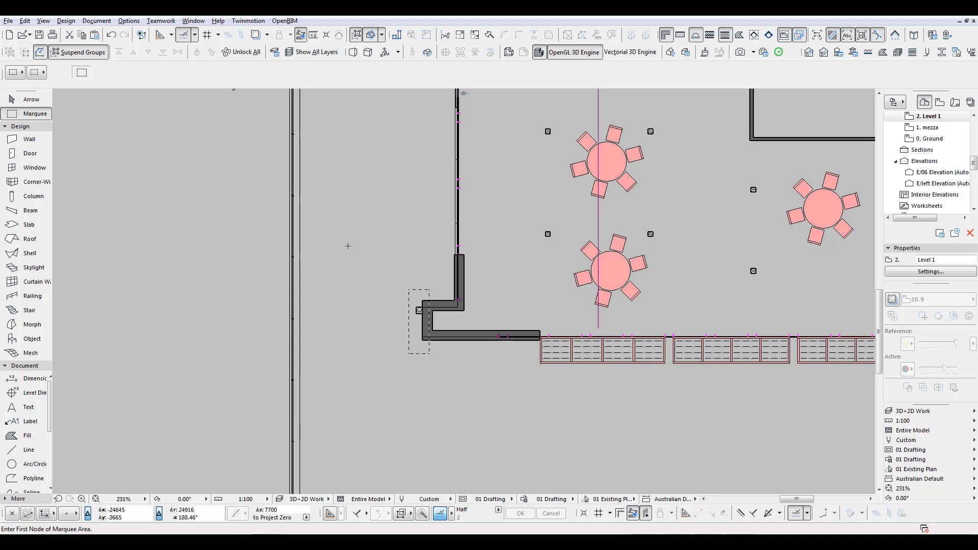
Draw an all-stories marquee around the stretched corner and inspect in 3D which stories the stretch affected
left_click(17, 73)
left_click(34, 65)
left_click(353, 233)
left_click(557, 409)
key("F5")
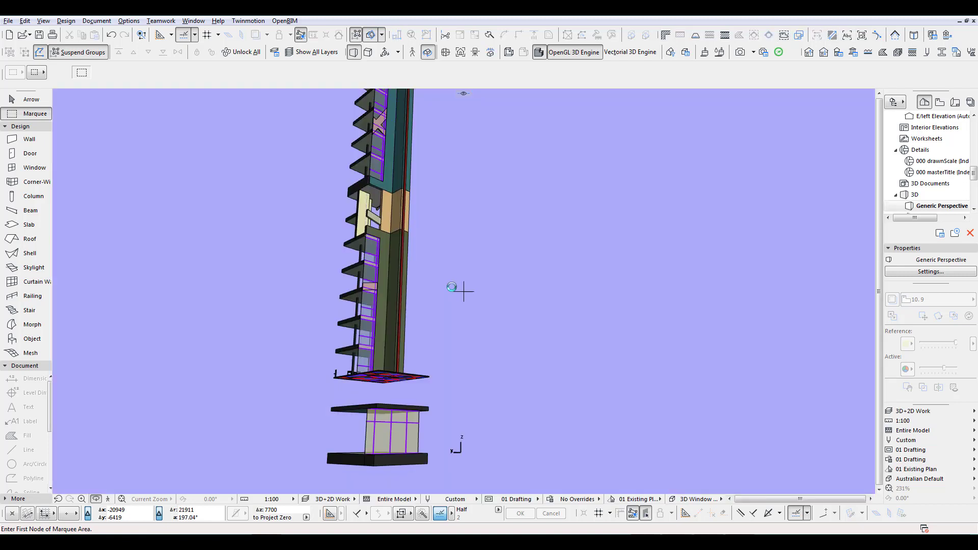
middle_click_drag(451, 287, 460, 347, "shift")
scroll(452, 328, "up", 3)
scroll(410, 372, "up", 2)
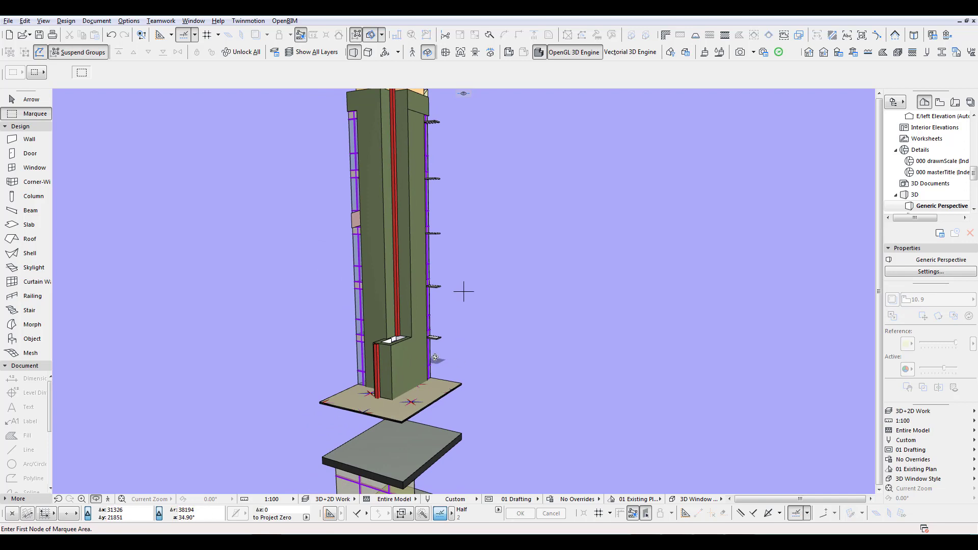
On the Level 1 plan, set the marquee to the single-story type with polygonal geometry for the curved wing
key("F2")
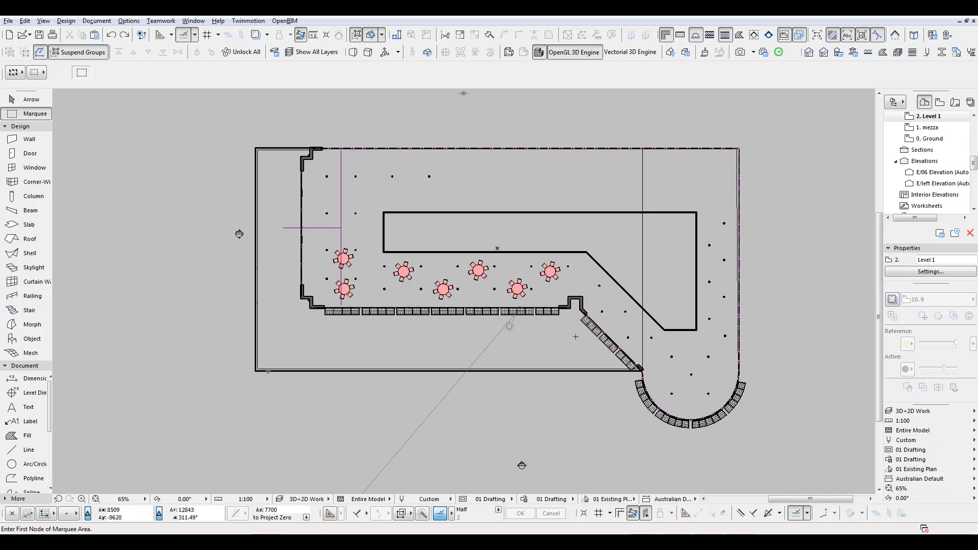
scroll(536, 354, "up", 3)
middle_click_drag(536, 353, 391, 371)
scroll(392, 371, "down", 3)
scroll(485, 406, "up", 4)
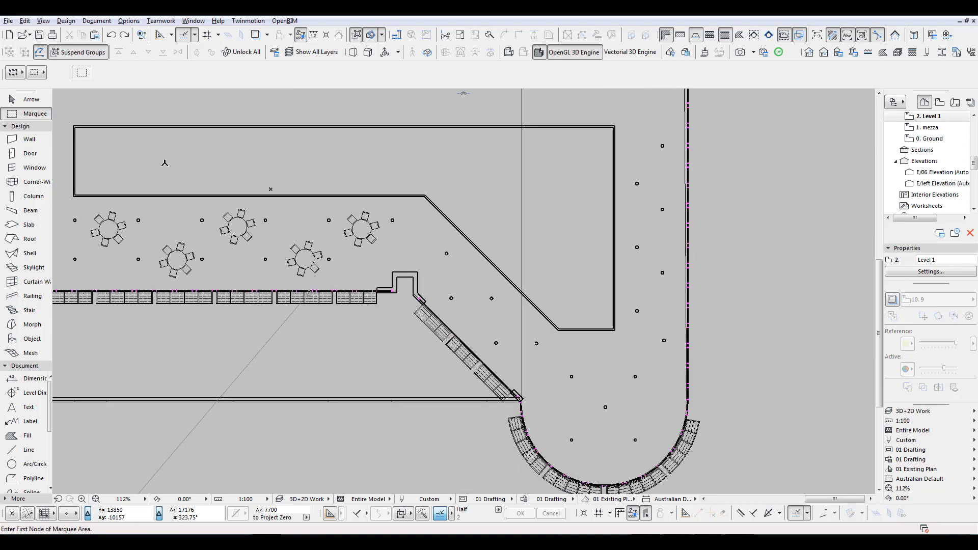
left_click(36, 75)
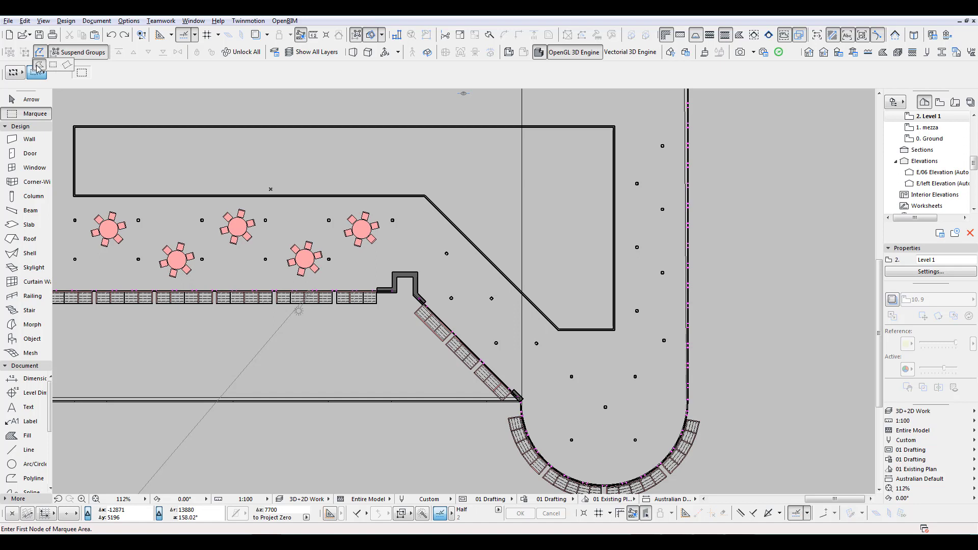
left_click(38, 66)
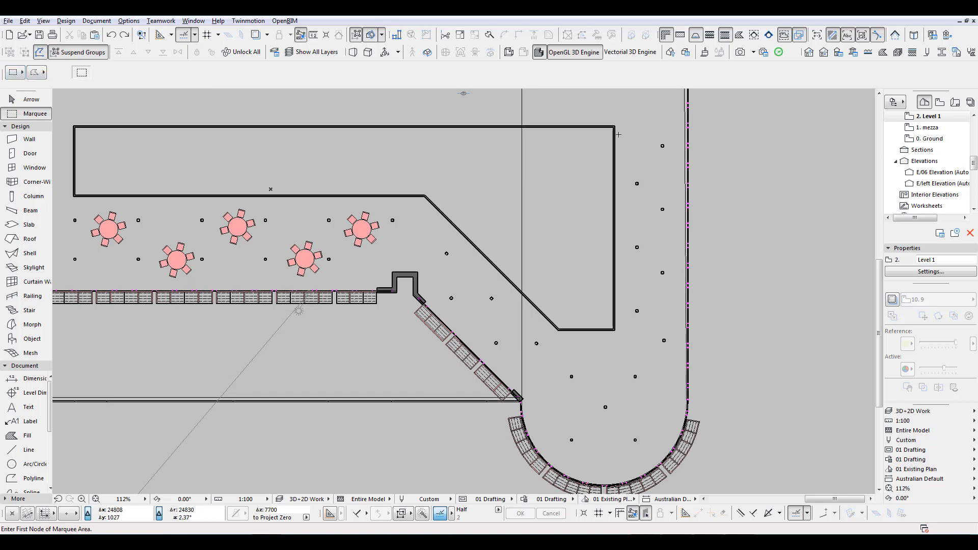
Draw a polygonal marquee enclosing the columns along the angled facade, the rounded end and the corridor beside the core
scroll(626, 173, "down", 2)
left_click(439, 214)
left_click(564, 325)
left_click(601, 321)
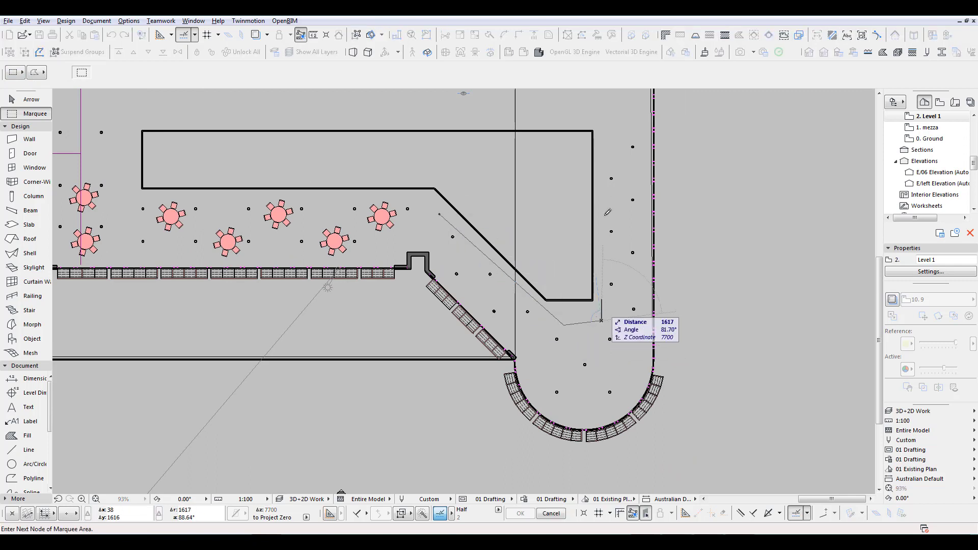
left_click(601, 131)
left_click(639, 131)
left_click(647, 325)
left_click(636, 391)
left_click(589, 413)
left_click(554, 405)
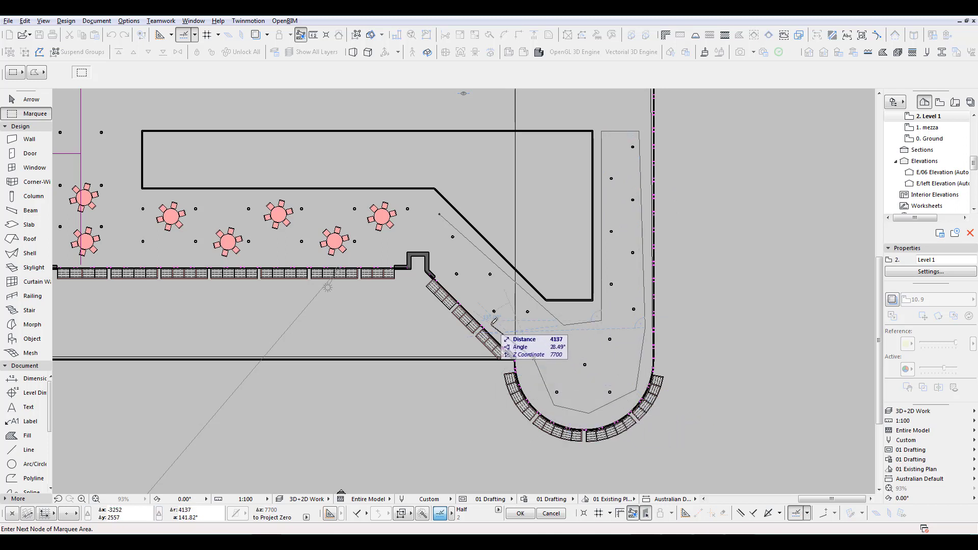
double_click(438, 271)
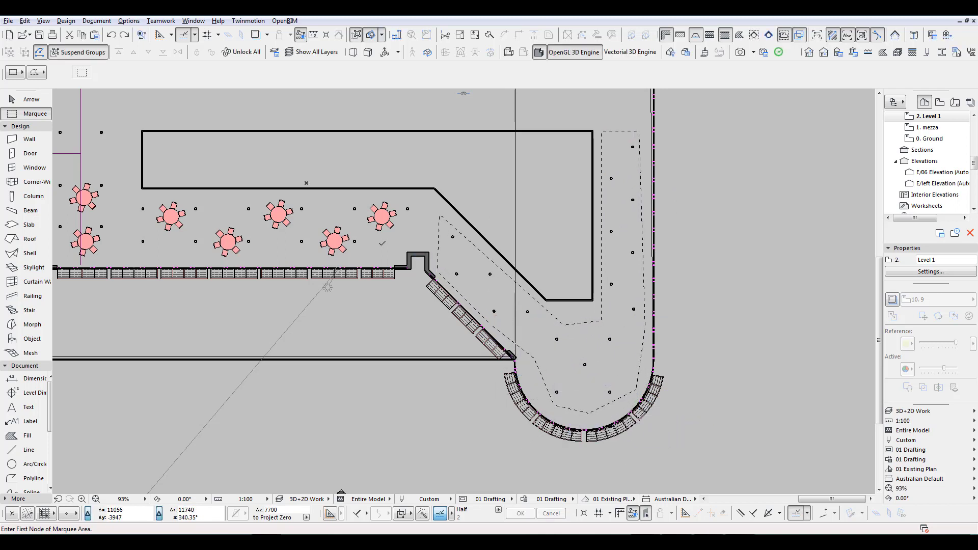
Select all columns inside the polygonal marquee and set their section size to 300
left_click(31, 196)
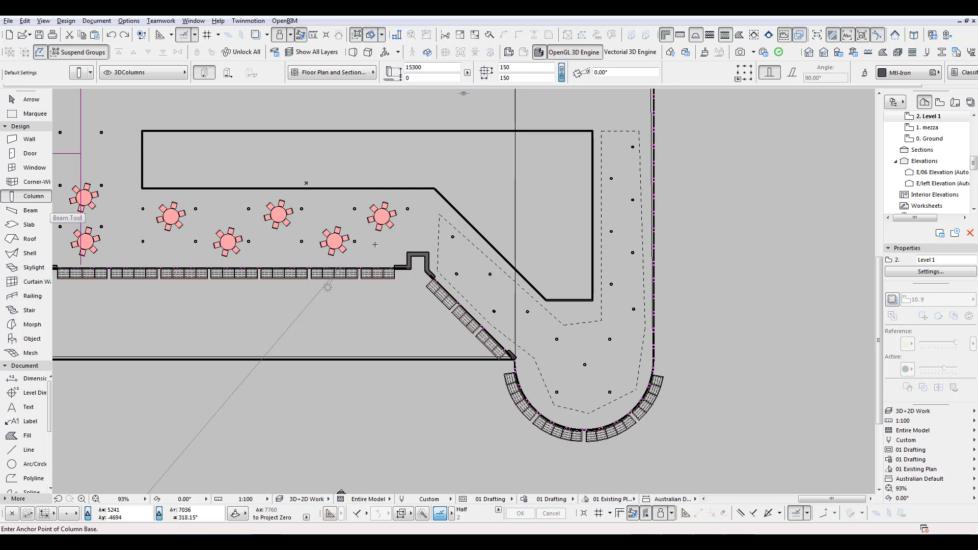
key("ctrl+a")
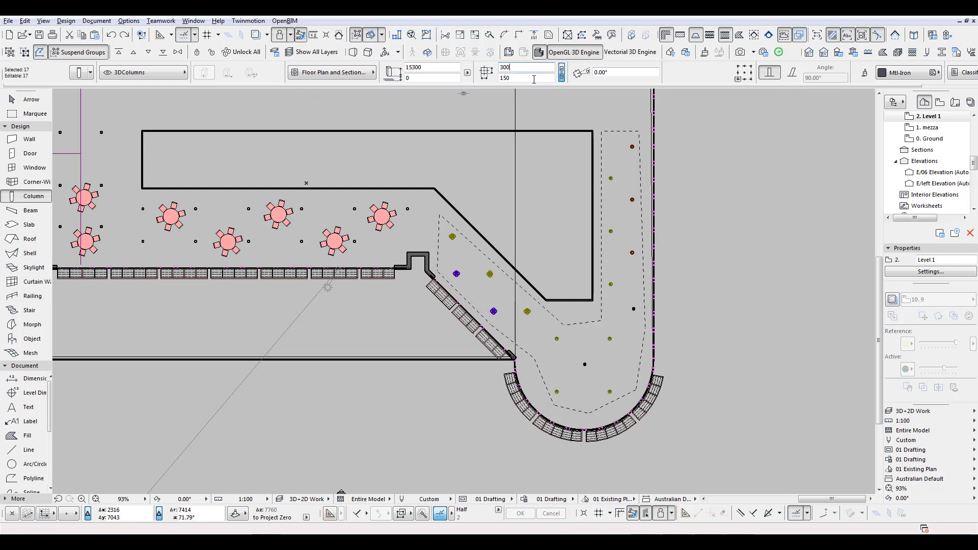
key("Escape")
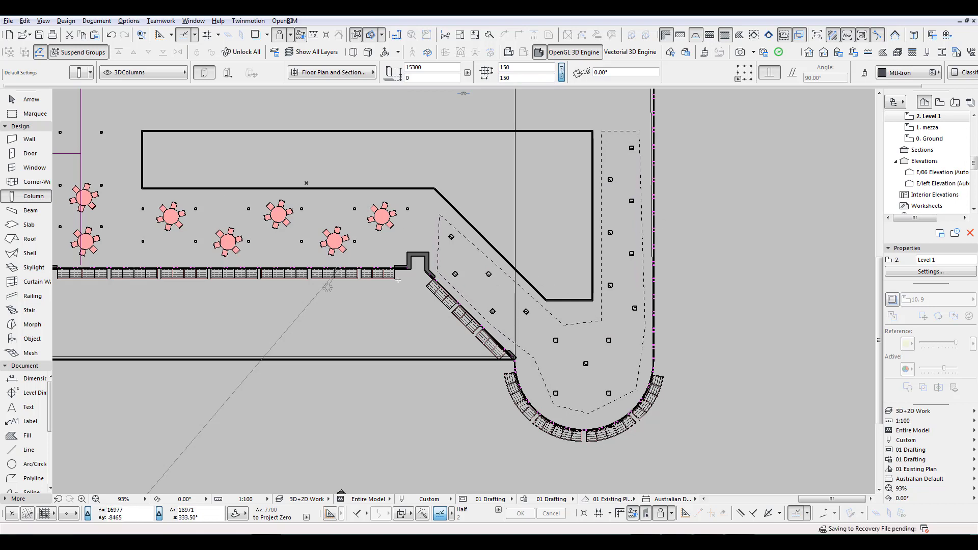
With the polygonal marquee kept around the enlarged columns, open the settings for filtering and cutting elements in 3D
scroll(603, 403, "down", 2)
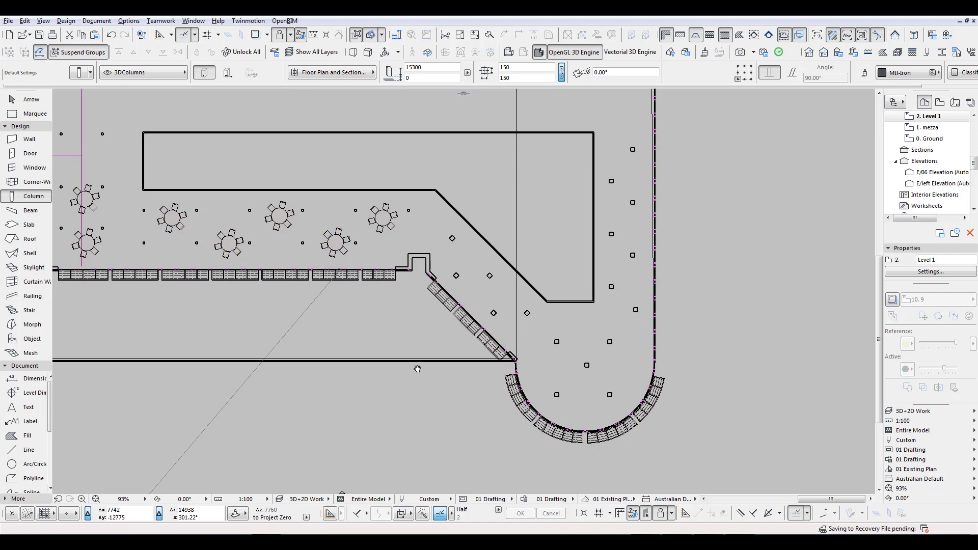
middle_click_drag(500, 394, 581, 398)
key("m")
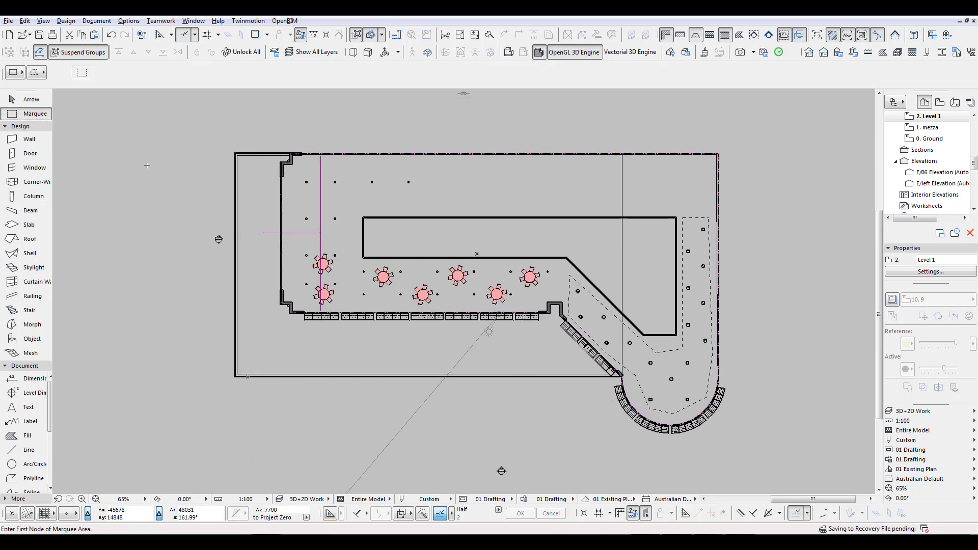
key("ctrl+shift+F5")
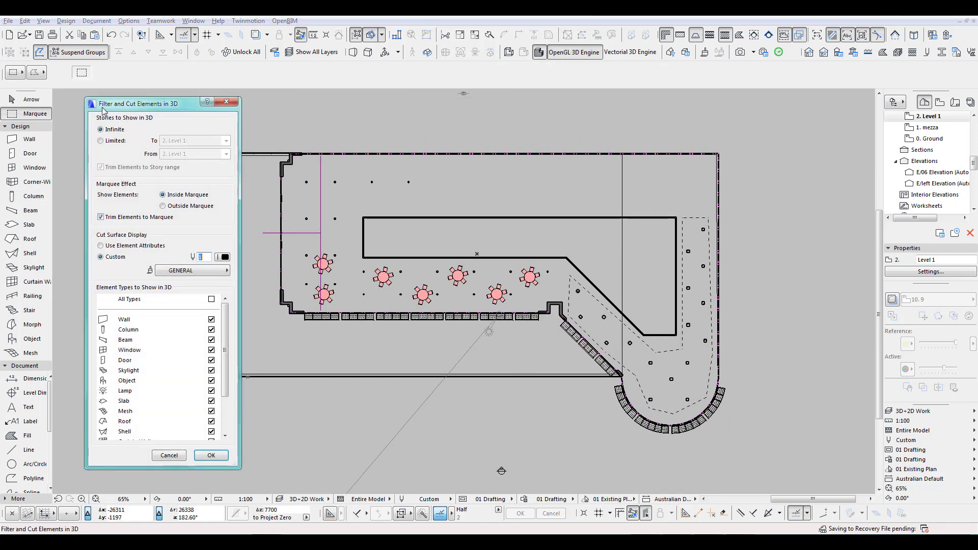